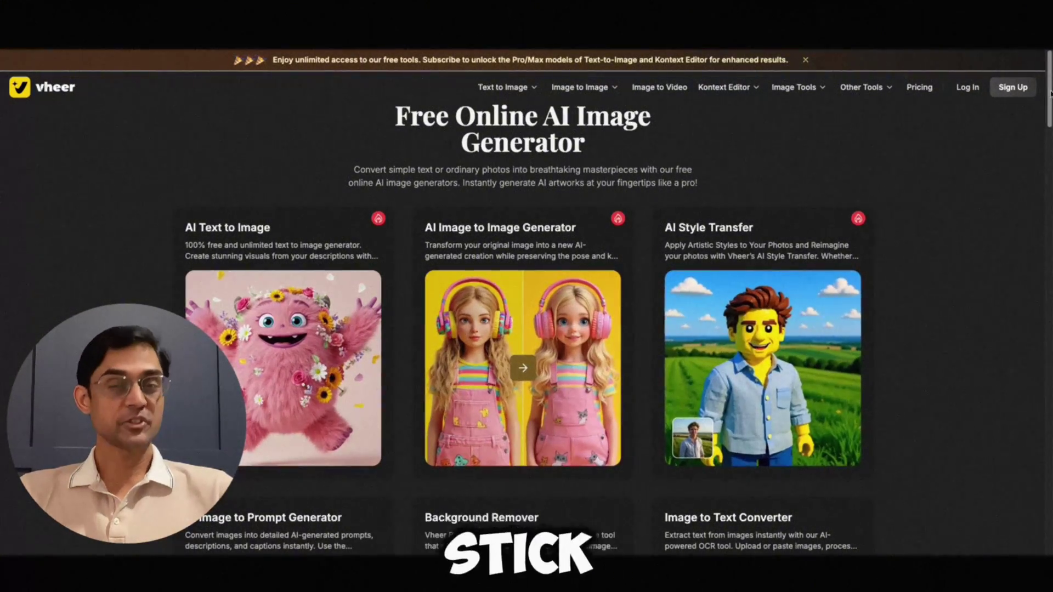
Step: Scroll down to the AI Text to Image card and open that tool
scroll(737, 370, down, 5)
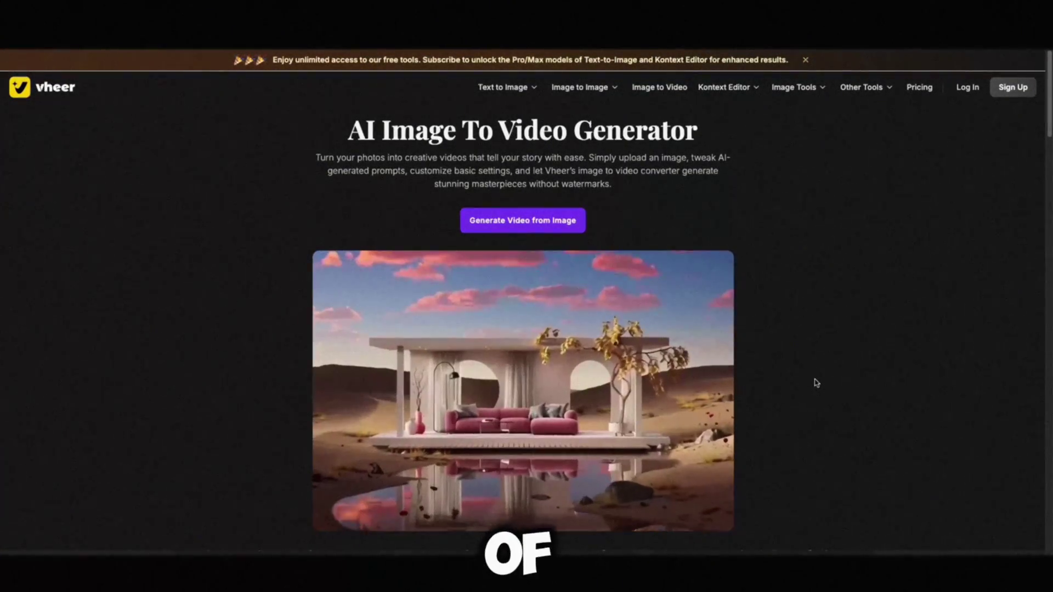
scroll(818, 383, down, 1)
scroll(818, 383, down, 5)
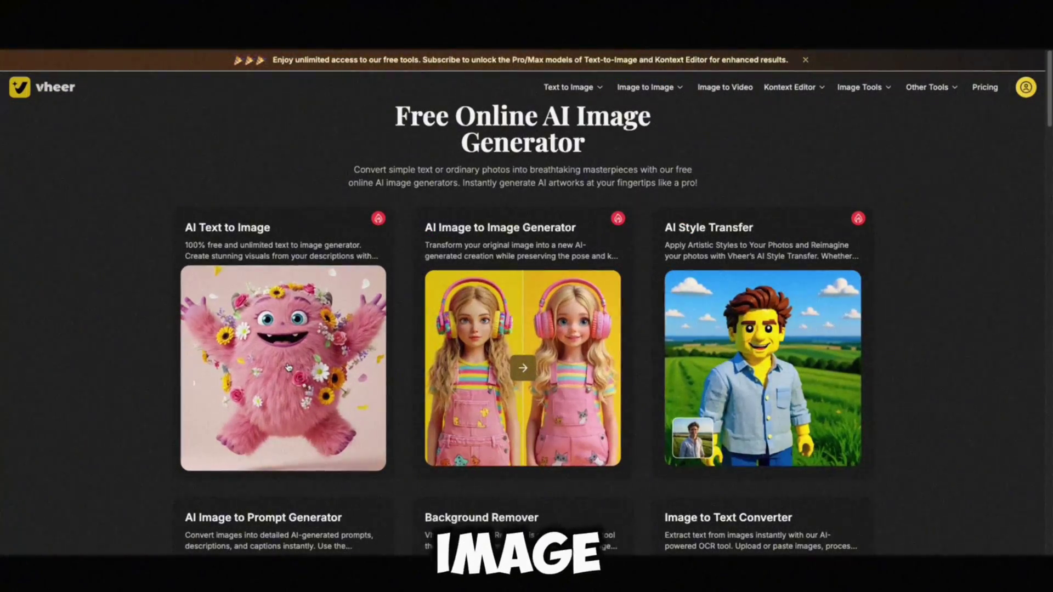
click(289, 368)
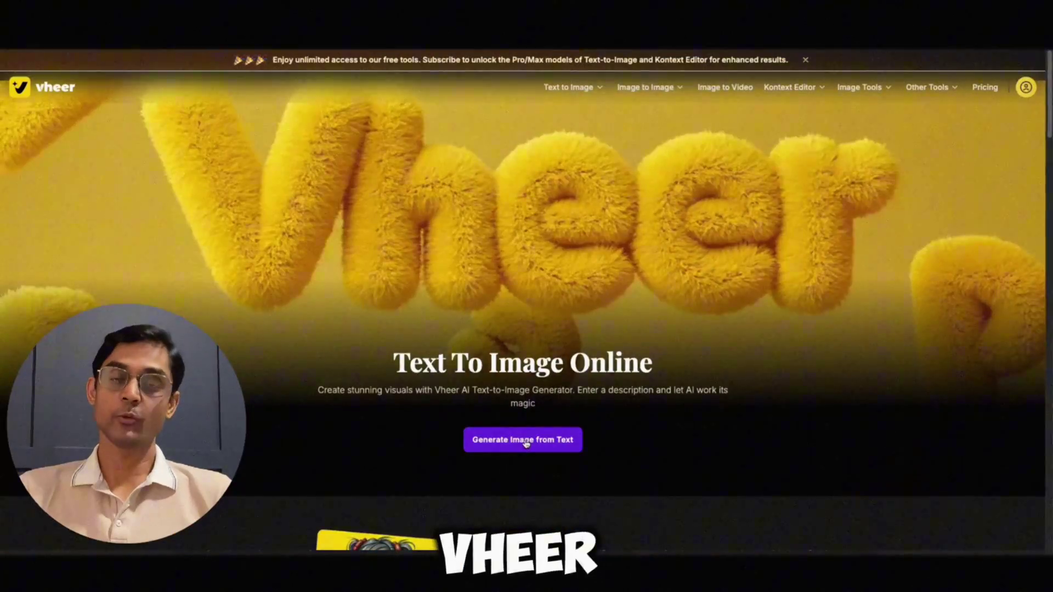
Step: Paste the cinematic moonlit portrait prompt of a 35-year-old woman into the prompt box
click(525, 439)
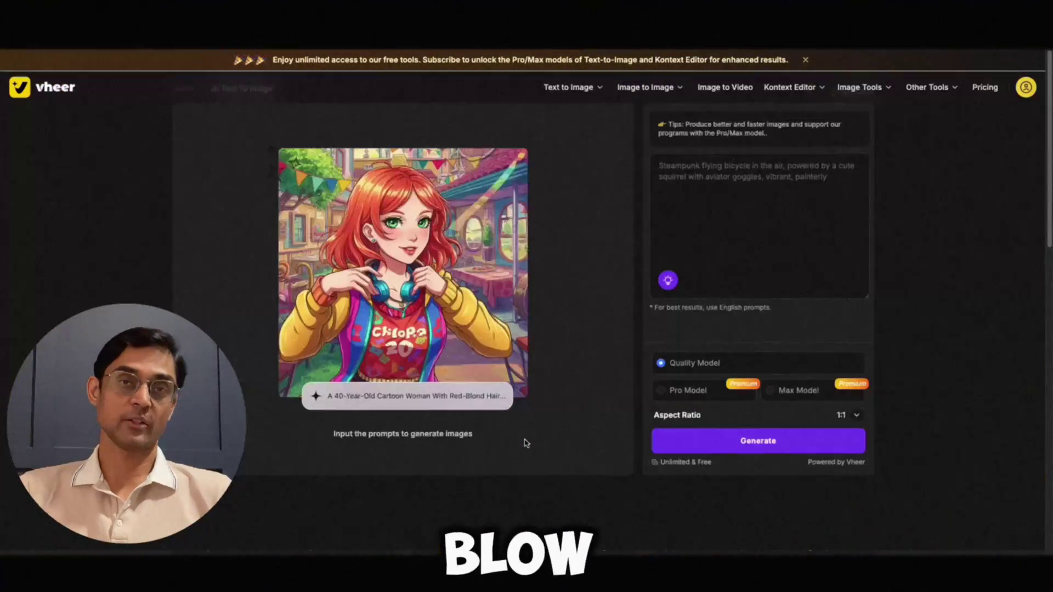
click(730, 183)
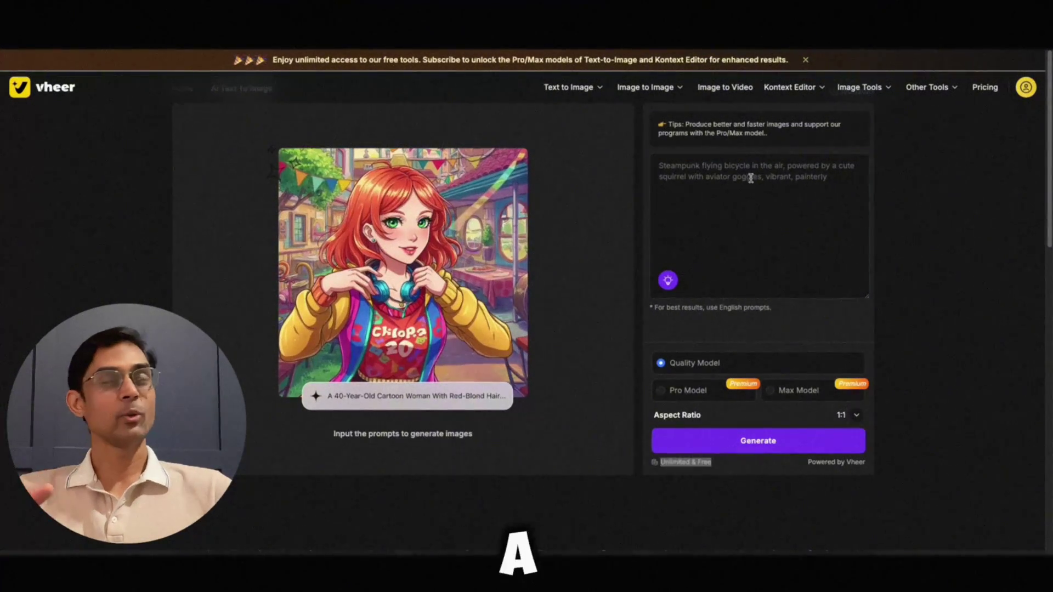
text(A hyper-detailed cinematic photo of a 35 year old women looking at the camera and smiles. with soft moonlight filtering through a window.)
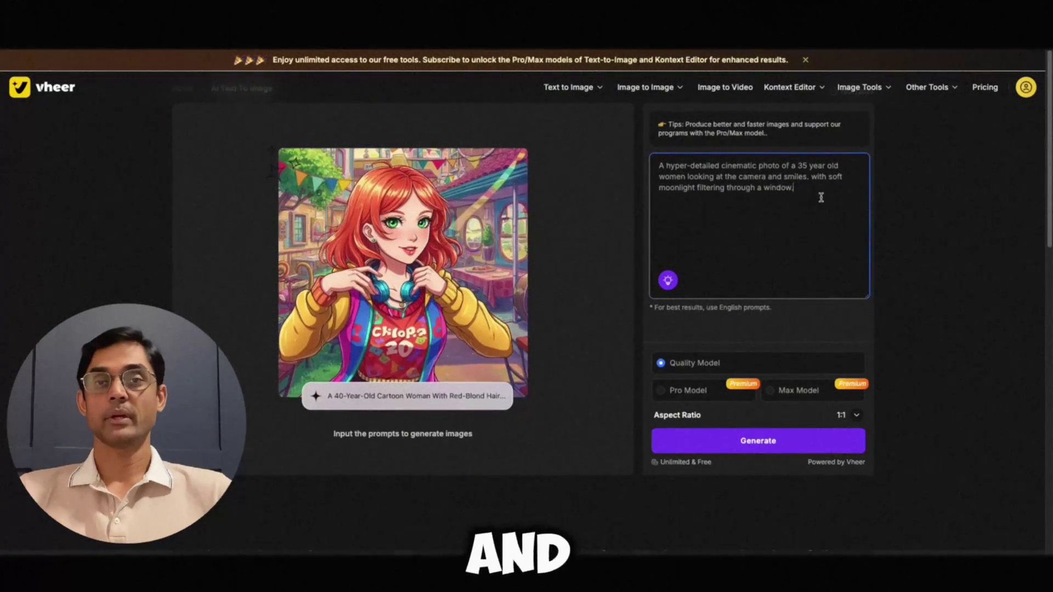
drag(806, 189, 643, 164)
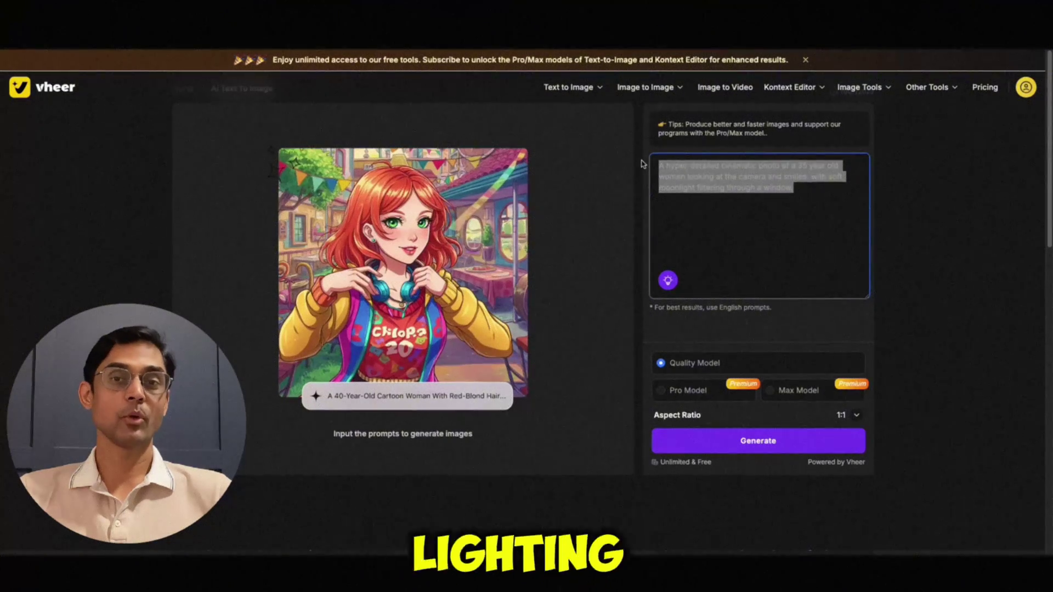
click(736, 224)
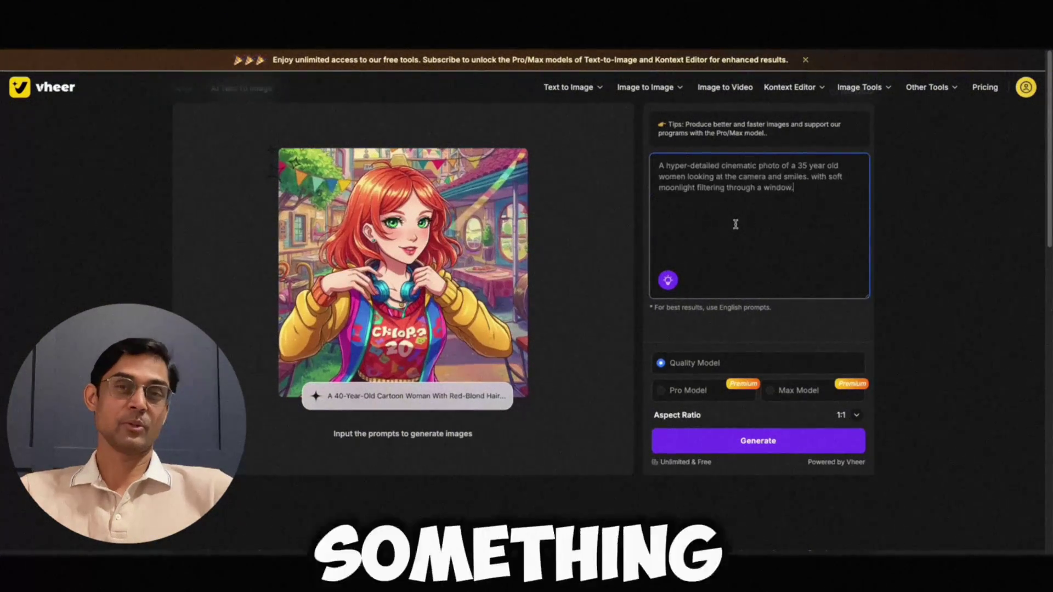
Step: Set the aspect ratio to 16:9 widescreen
click(849, 416)
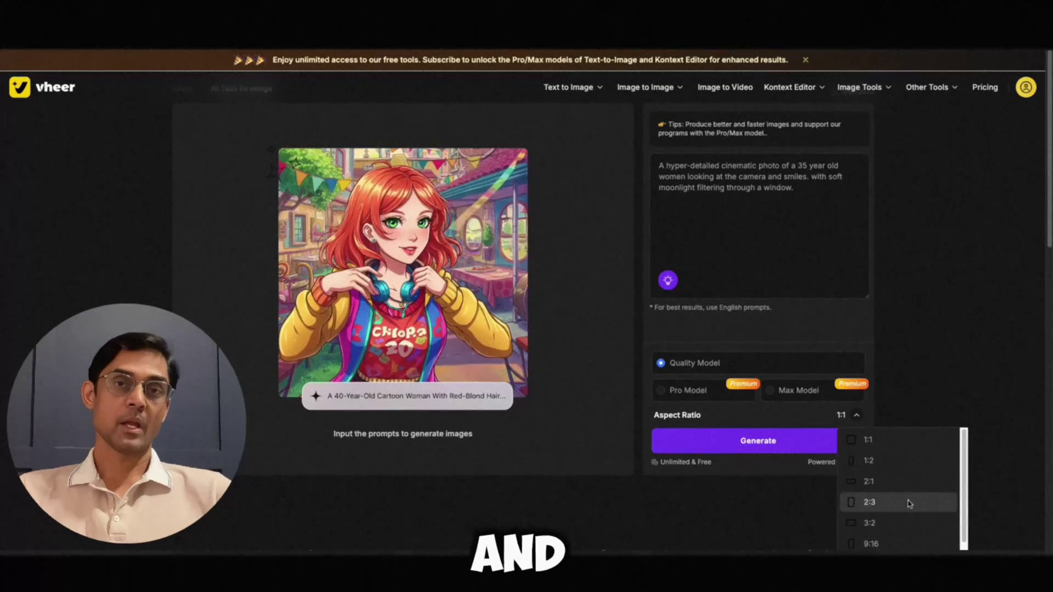
scroll(895, 534, down, 1)
click(895, 534)
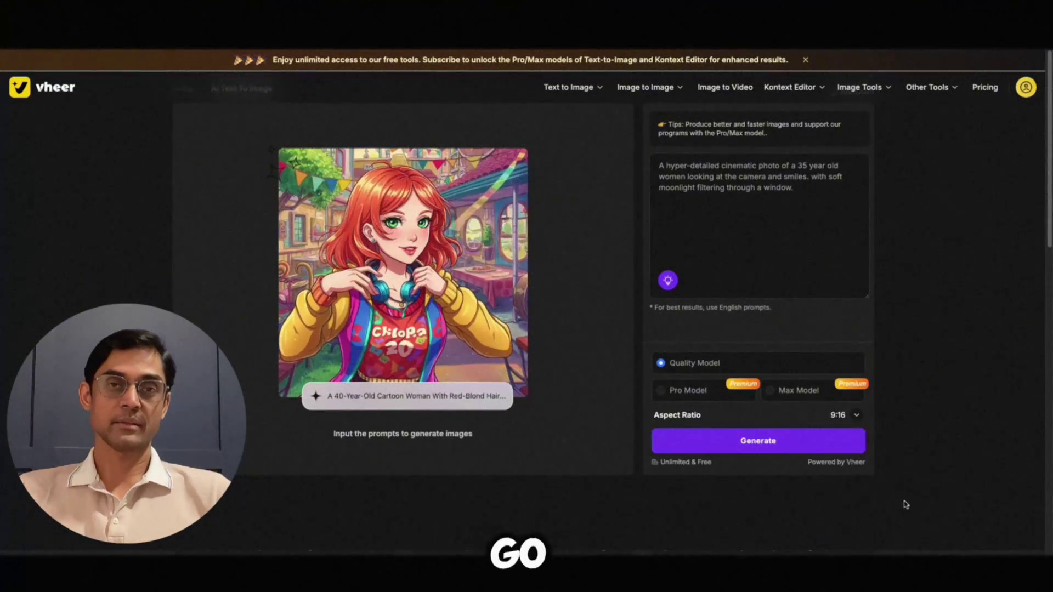
click(852, 418)
scroll(888, 543, down, 1)
click(887, 547)
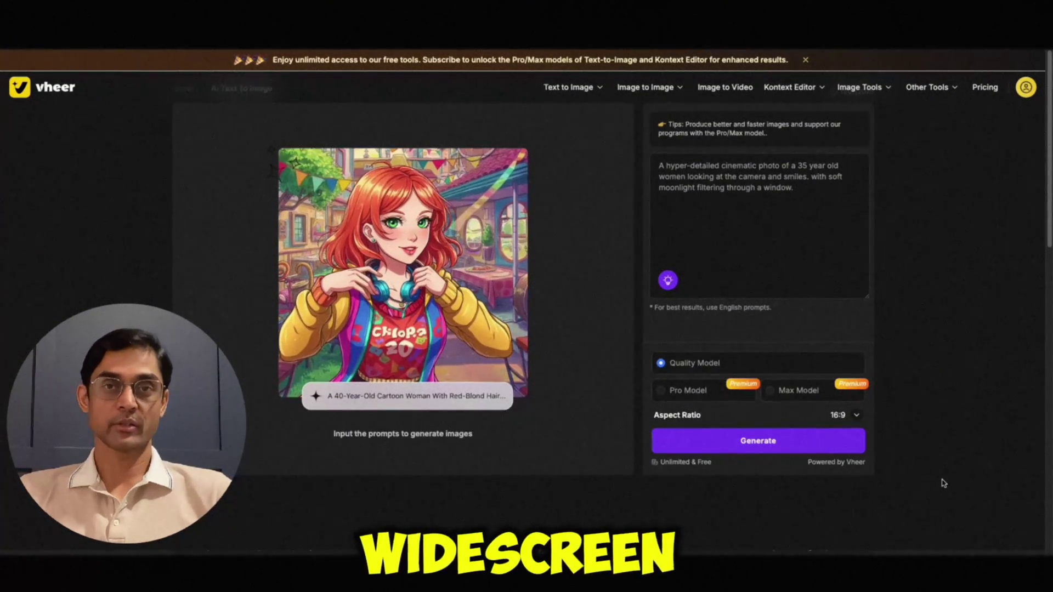
Step: Generate the widescreen moonlit portrait and download it as a JPG
click(753, 447)
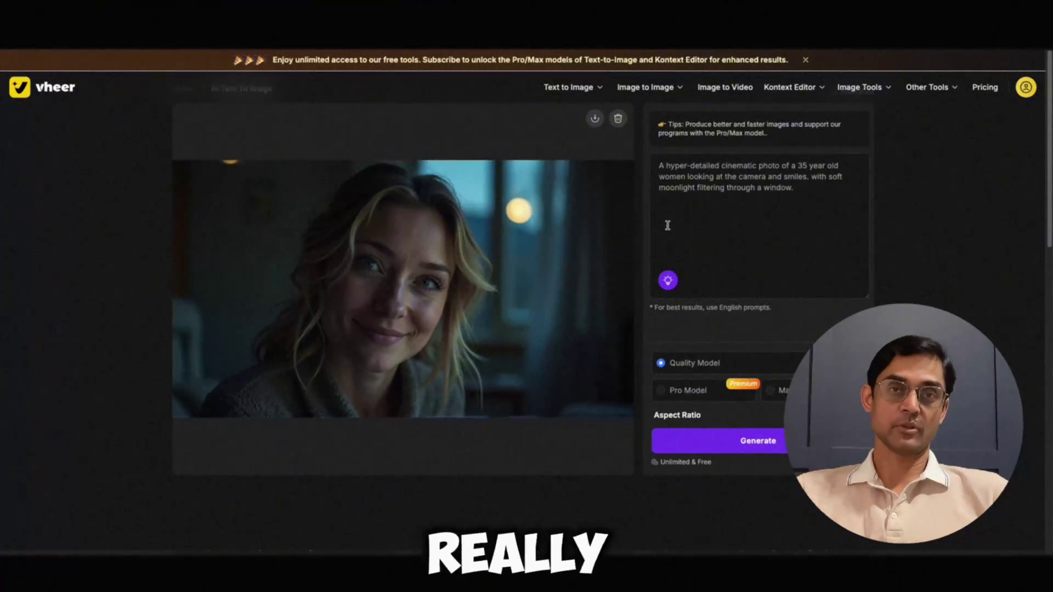
click(596, 121)
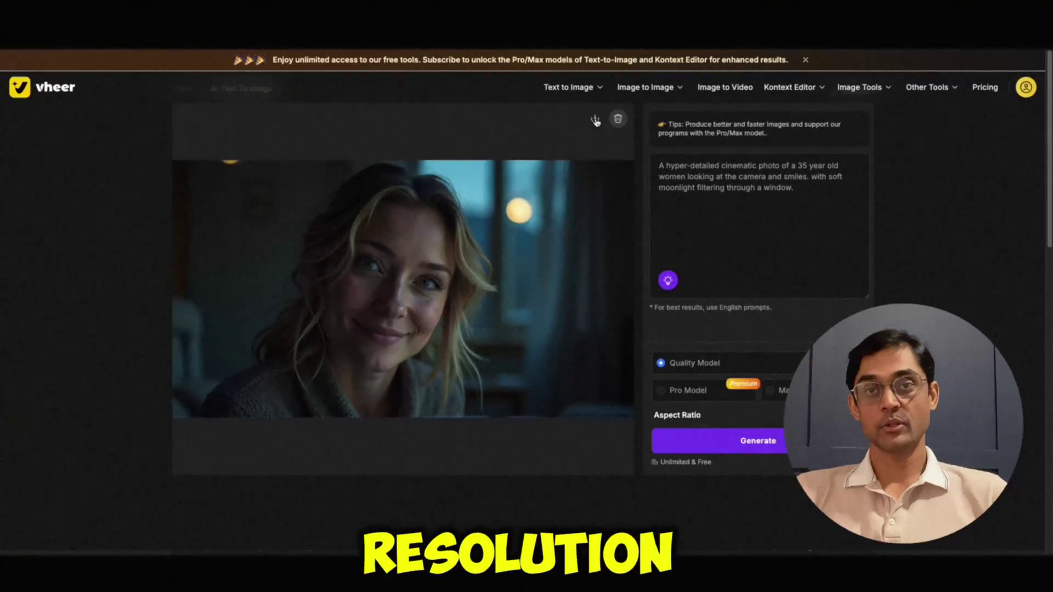
click(595, 120)
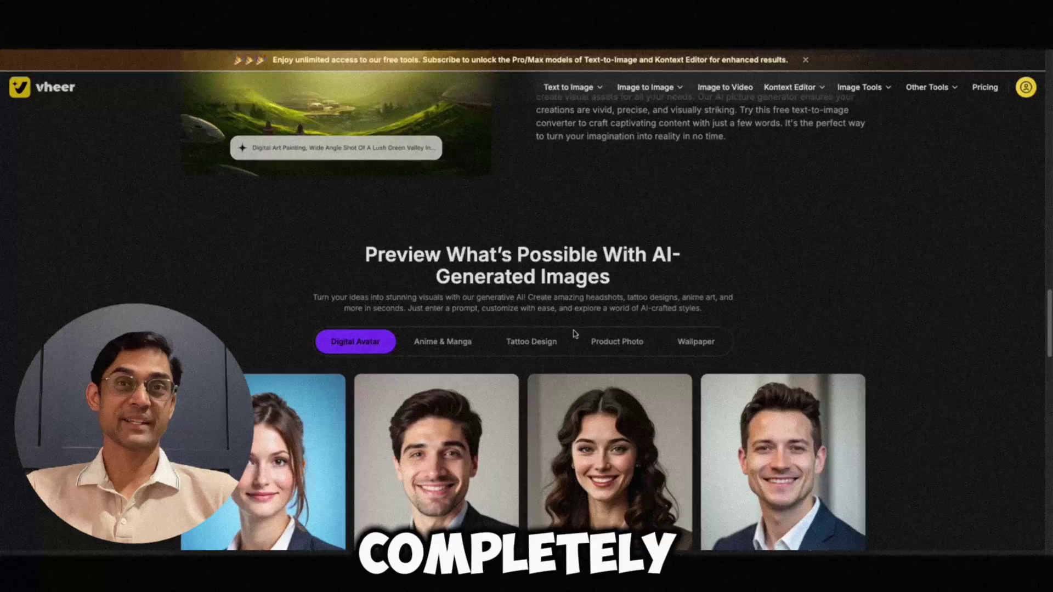
Step: Browse the Anime & Manga, Tattoo Design, Product Photo and Wallpaper sample galleries
scroll(571, 334, down, 4)
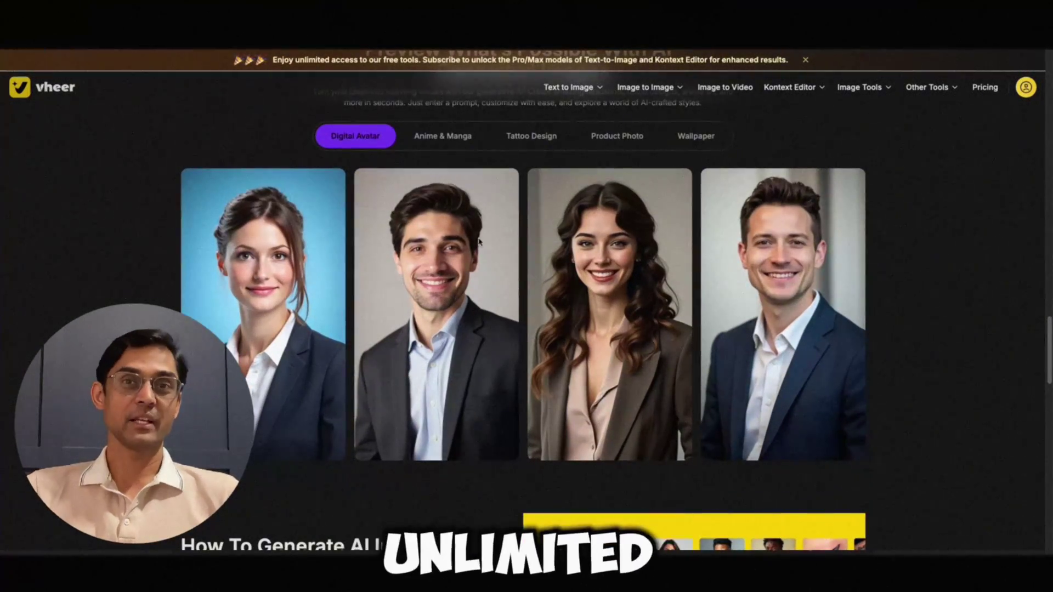
click(431, 144)
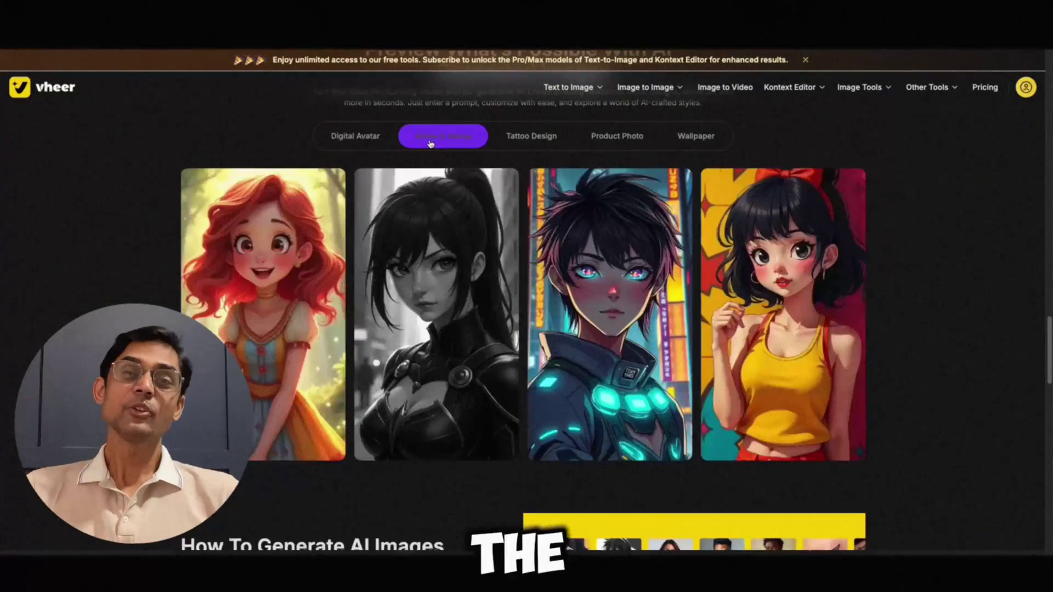
click(532, 140)
click(617, 139)
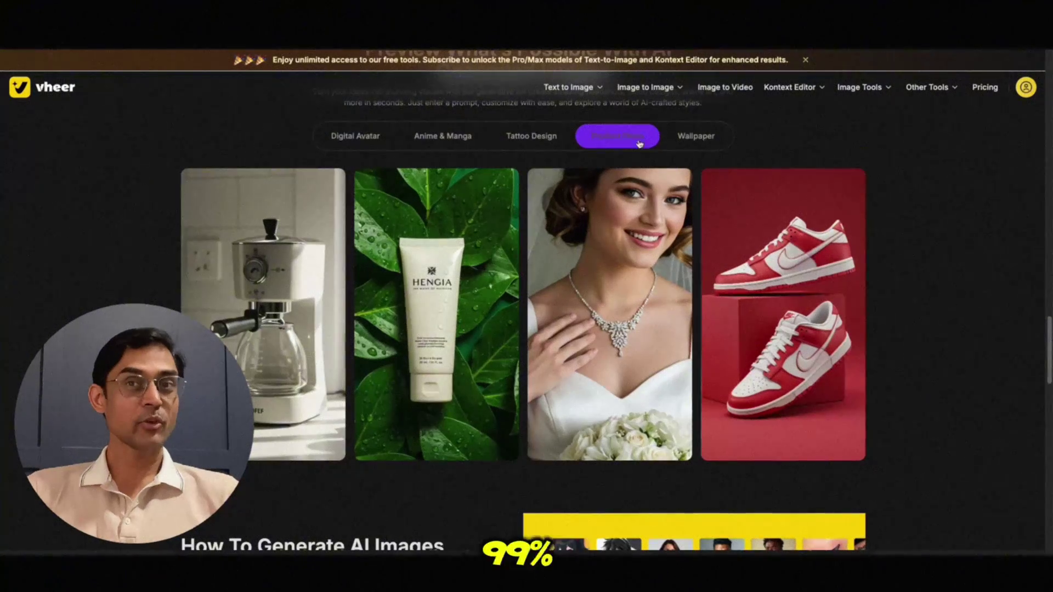
click(690, 144)
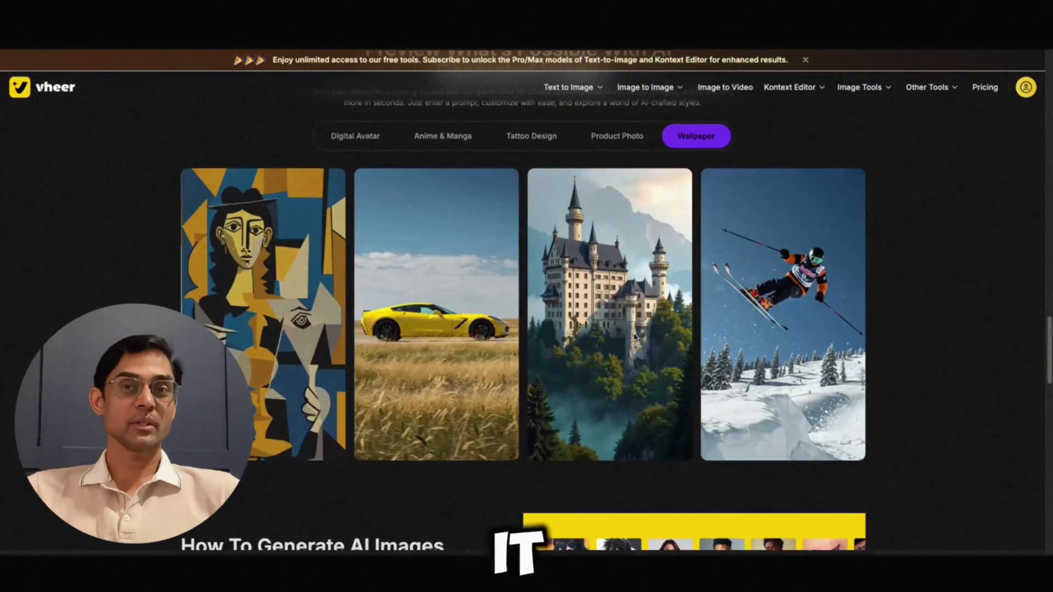
Step: Open the Kontext Editor from All Tools and return to its upload area
scroll(634, 337, down, 20)
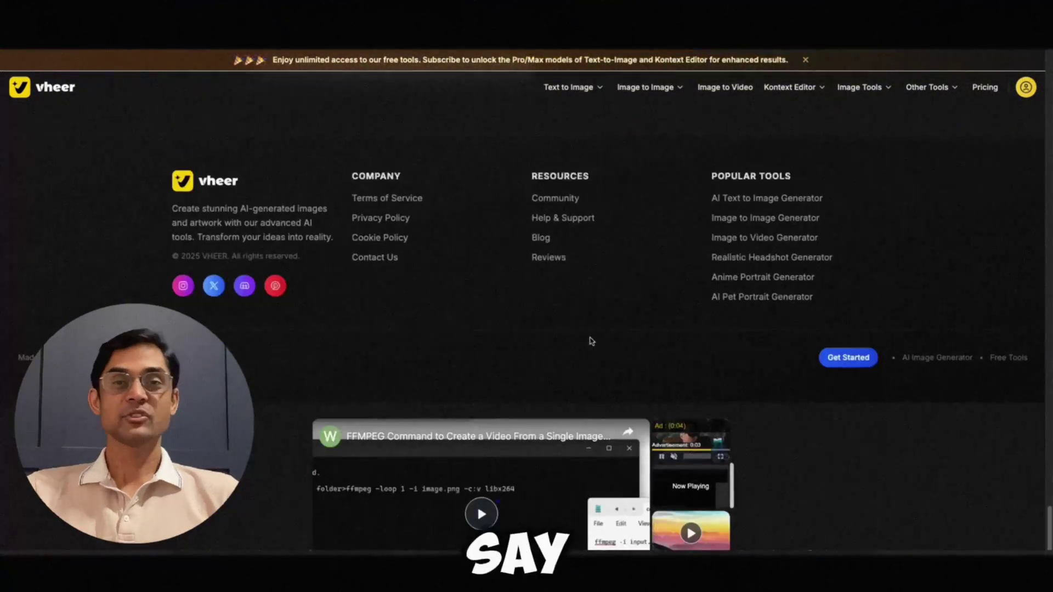
scroll(591, 341, down, 3)
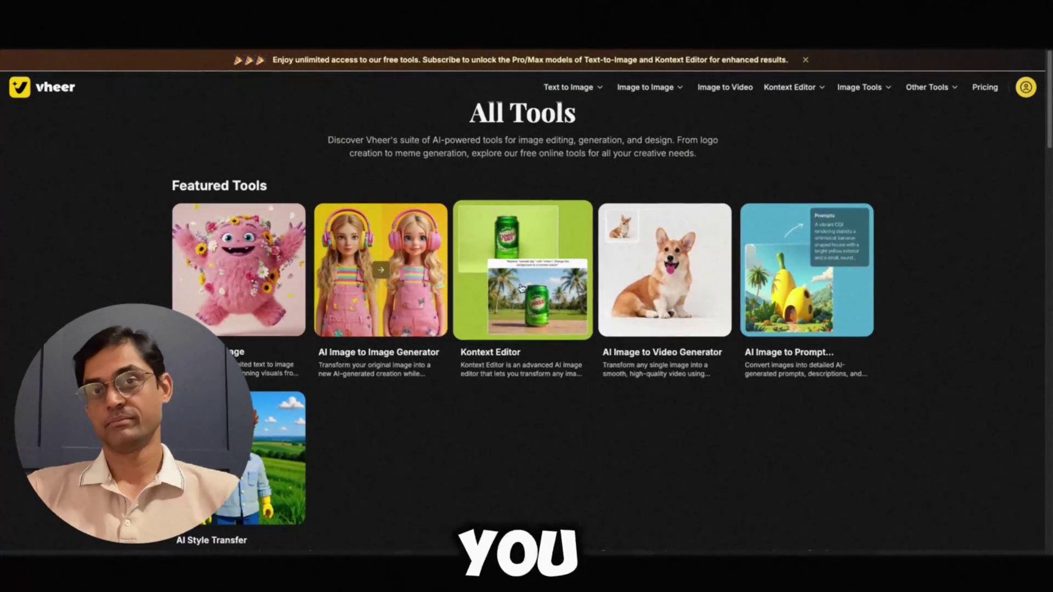
click(521, 288)
scroll(518, 307, down, 10)
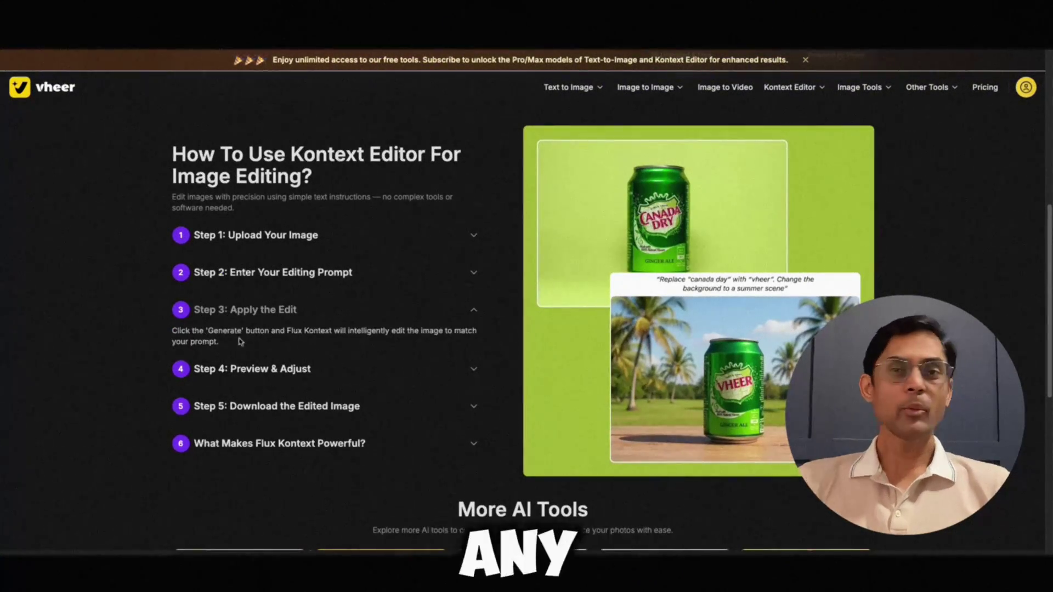
mouse_move(499, 458)
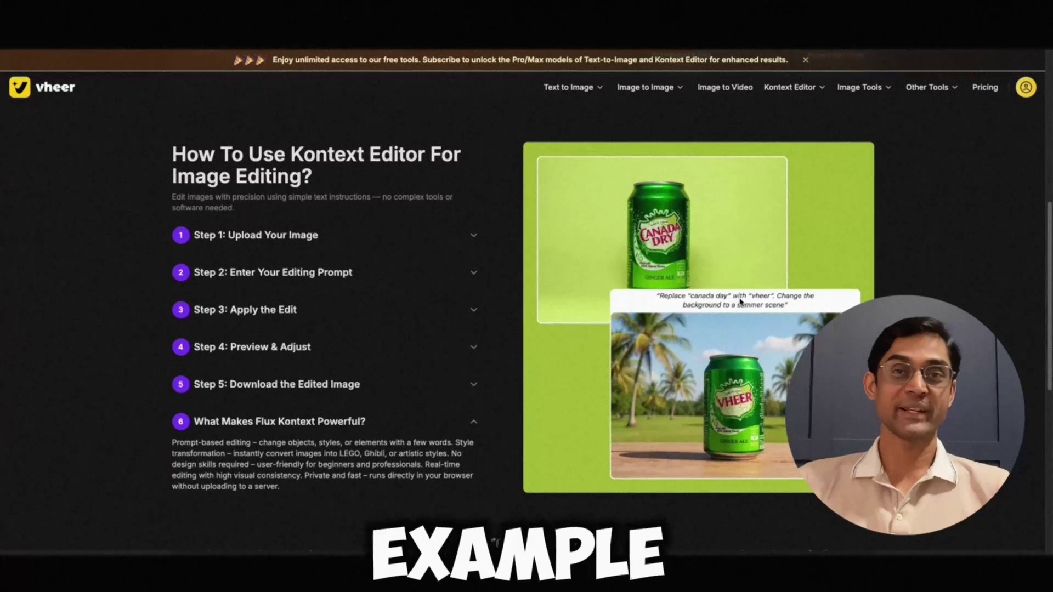
scroll(387, 352, up, 10)
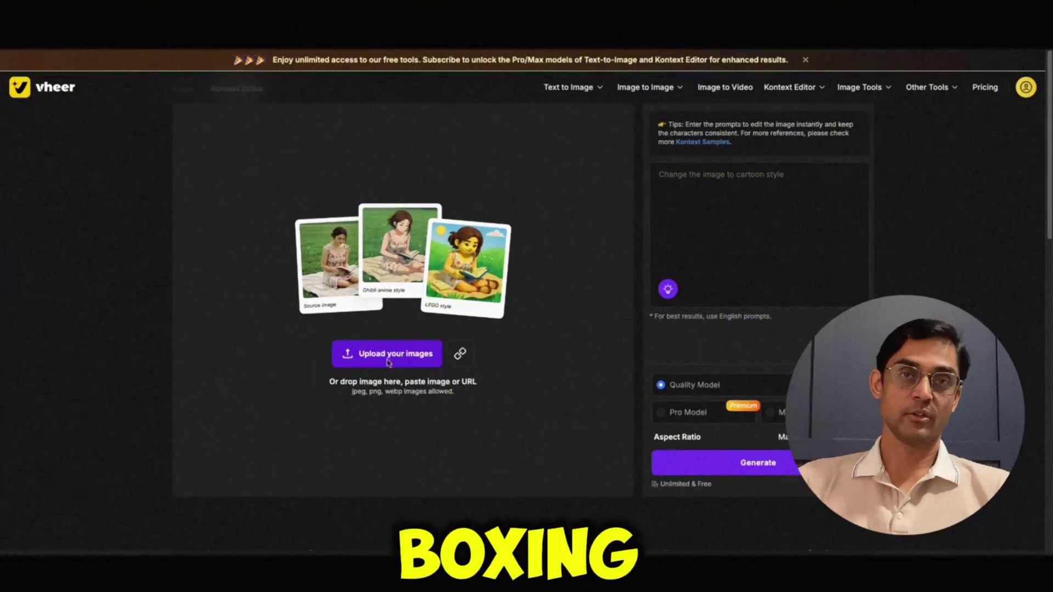
Step: Upload the boxing photo, generate a neon cyberpunk edit, and compare it with the original
click(388, 353)
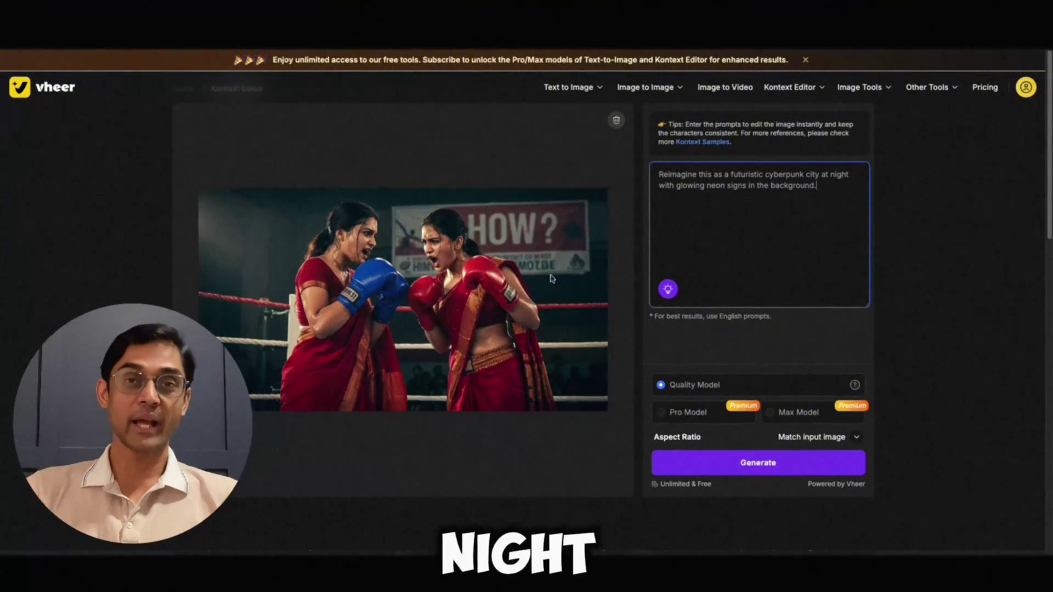
click(854, 438)
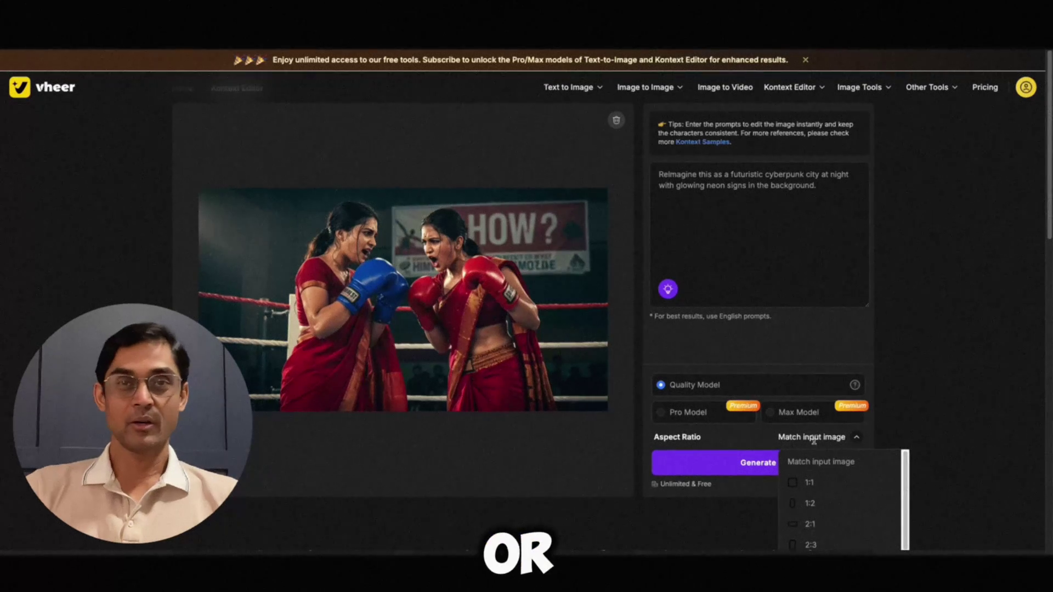
click(758, 464)
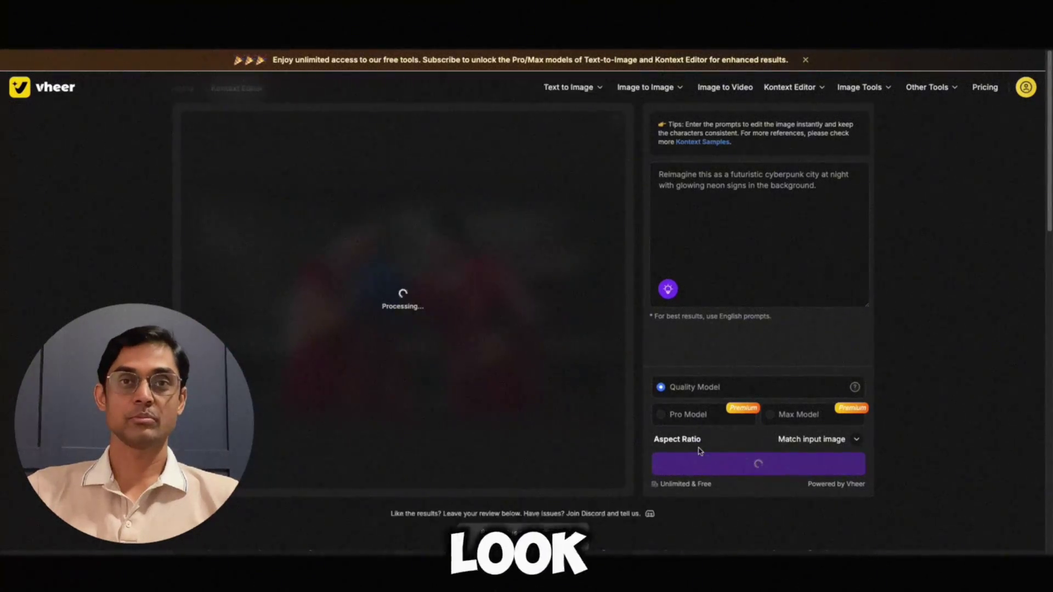
click(572, 121)
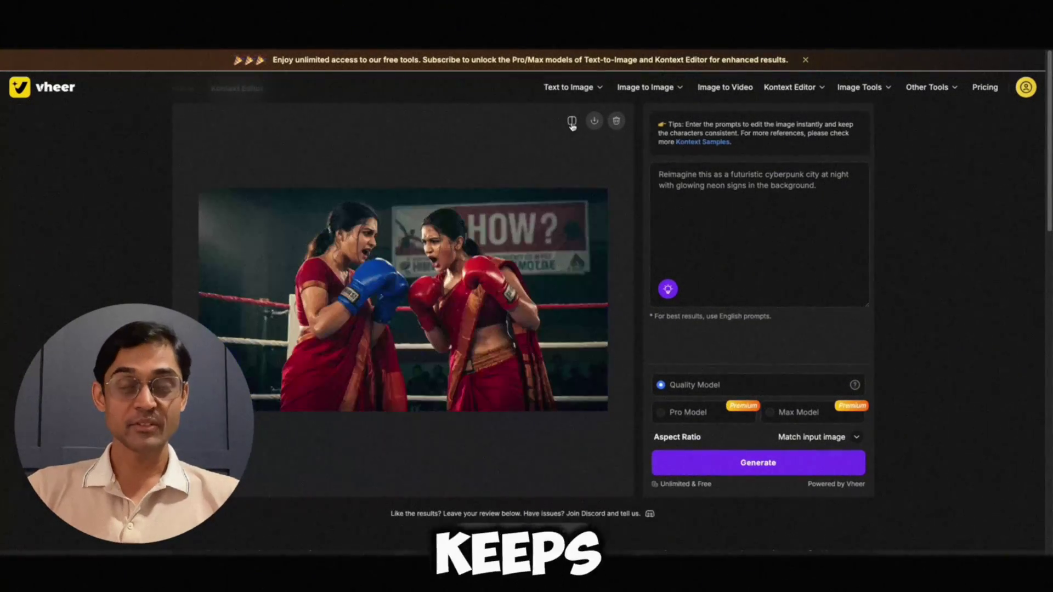
click(572, 123)
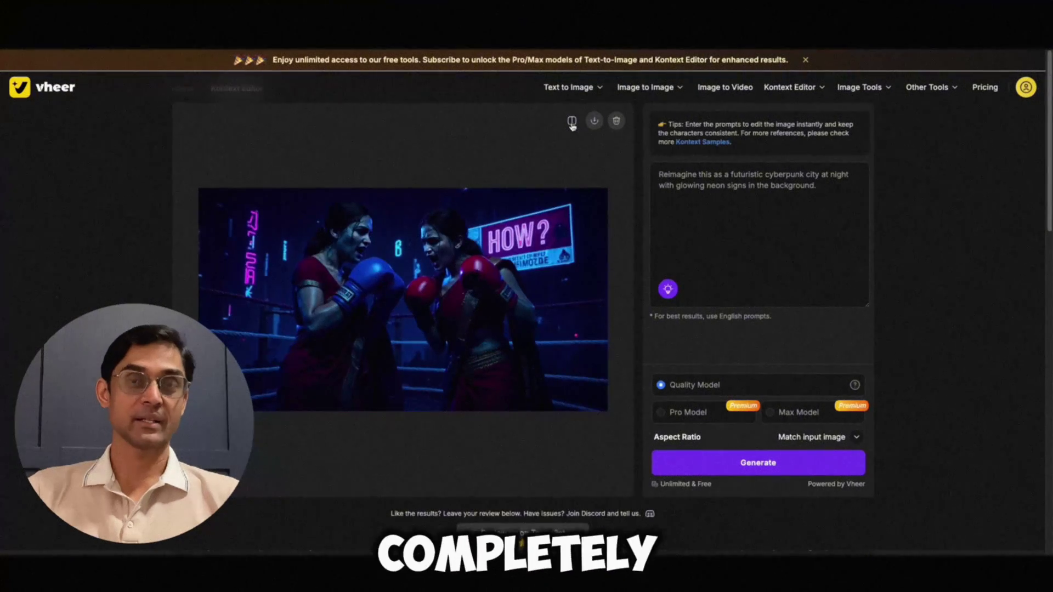
click(572, 123)
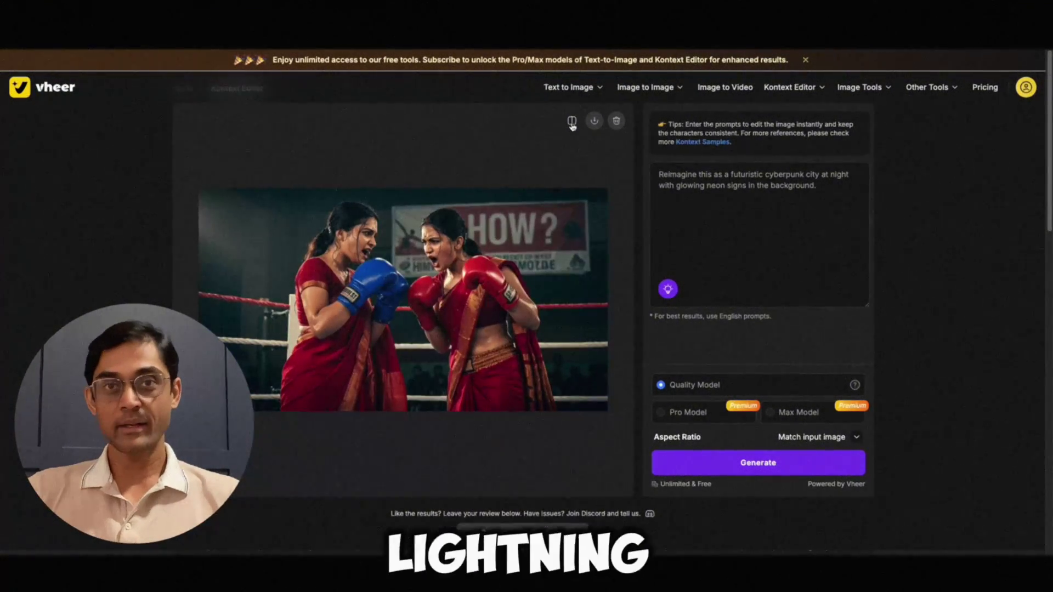
click(571, 123)
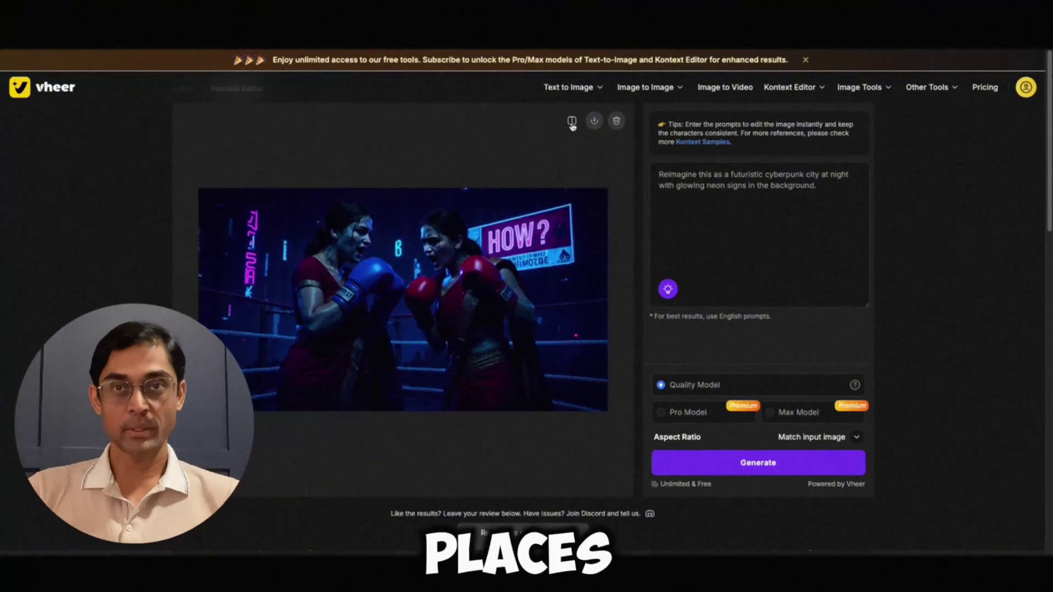
click(571, 122)
click(572, 123)
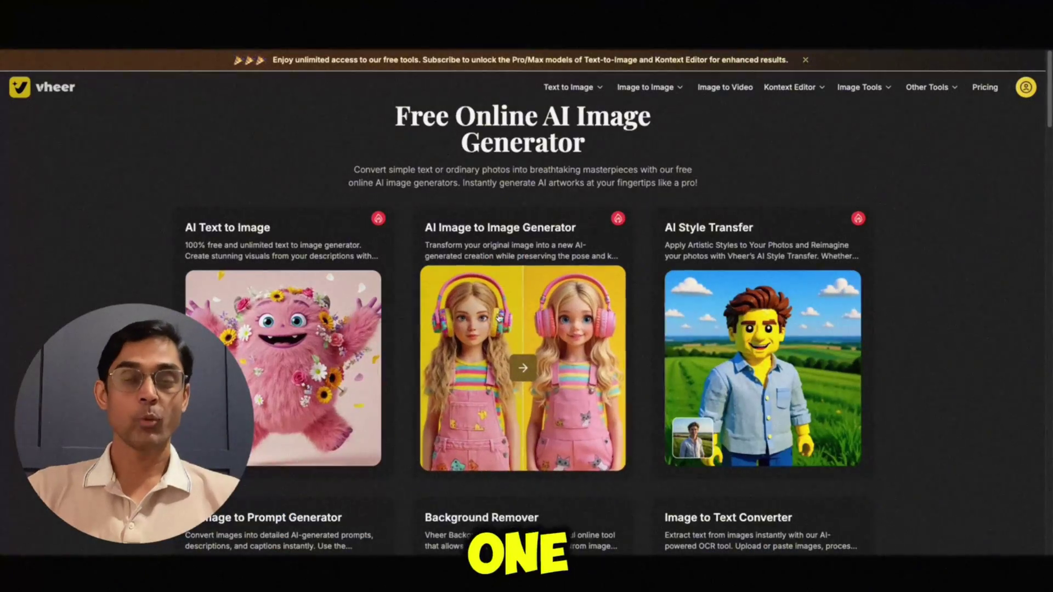
Step: Open the Background Remover and start choosing a photo to upload
scroll(499, 317, down, 7)
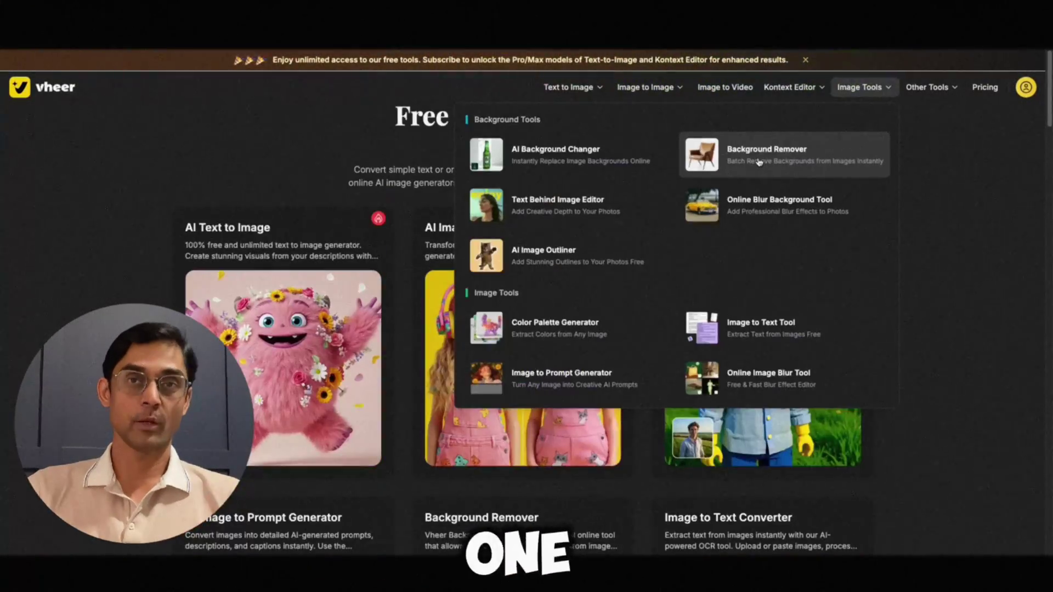
click(755, 160)
click(523, 274)
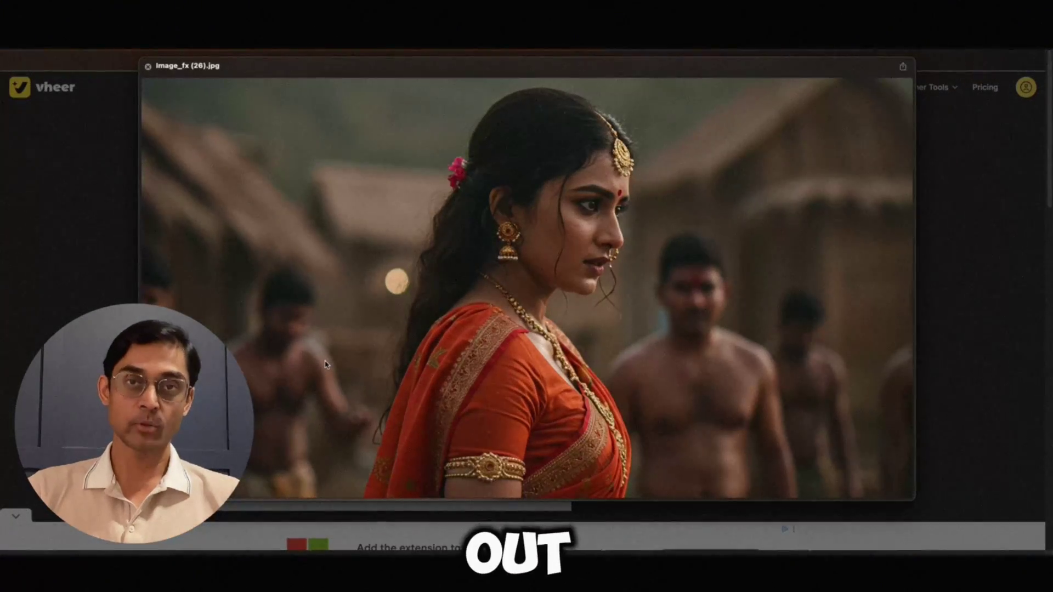
Step: Upload Image_fx (25).jpg of the woman in the sari and remove its background
key(Left)
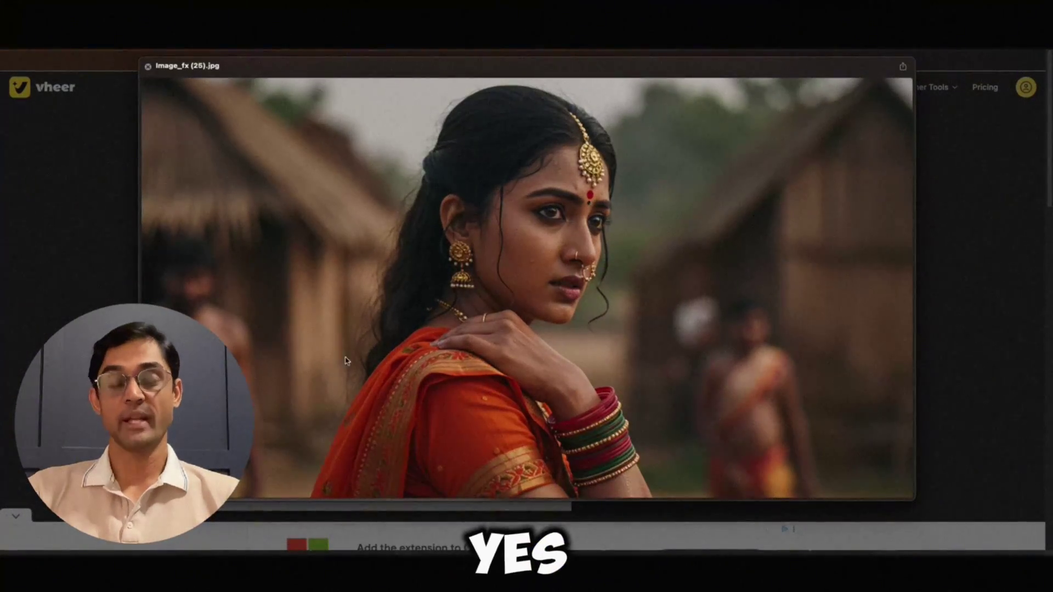
key(space)
click(825, 435)
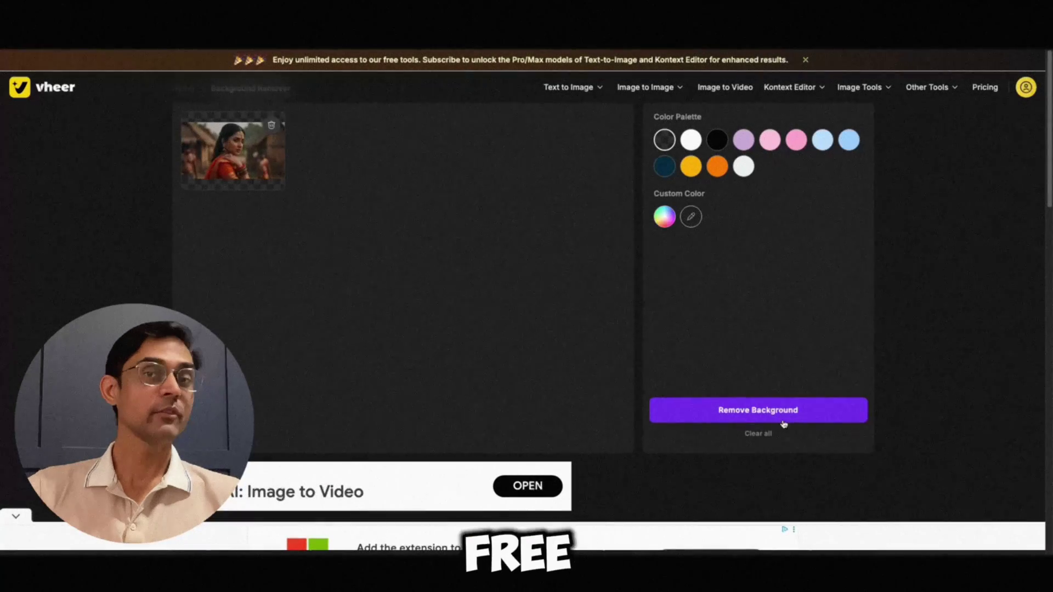
click(749, 412)
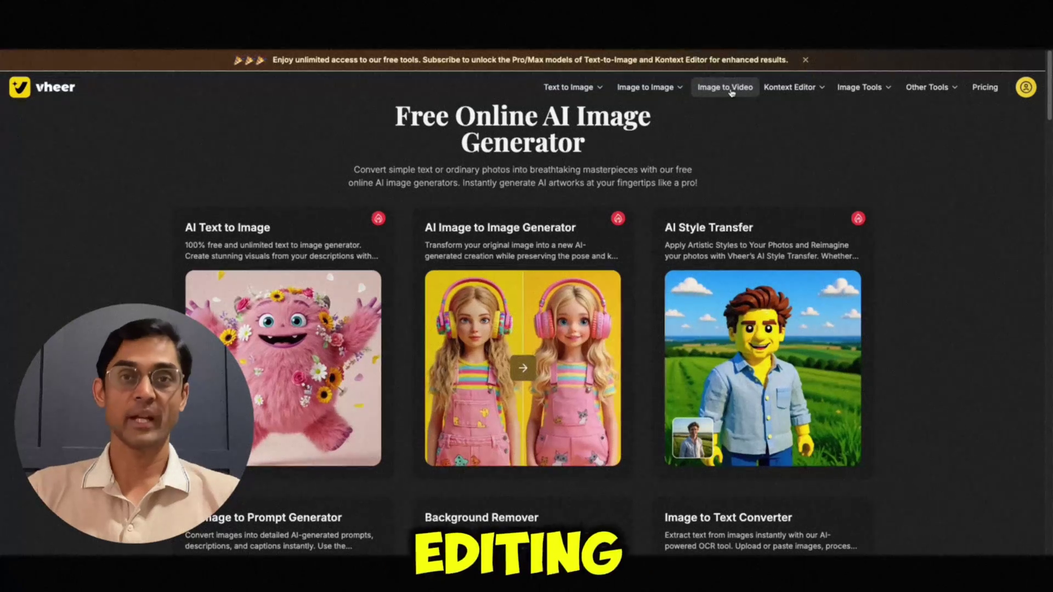
Step: Go to Image to Video and open the Generate Video from Image workspace
click(725, 87)
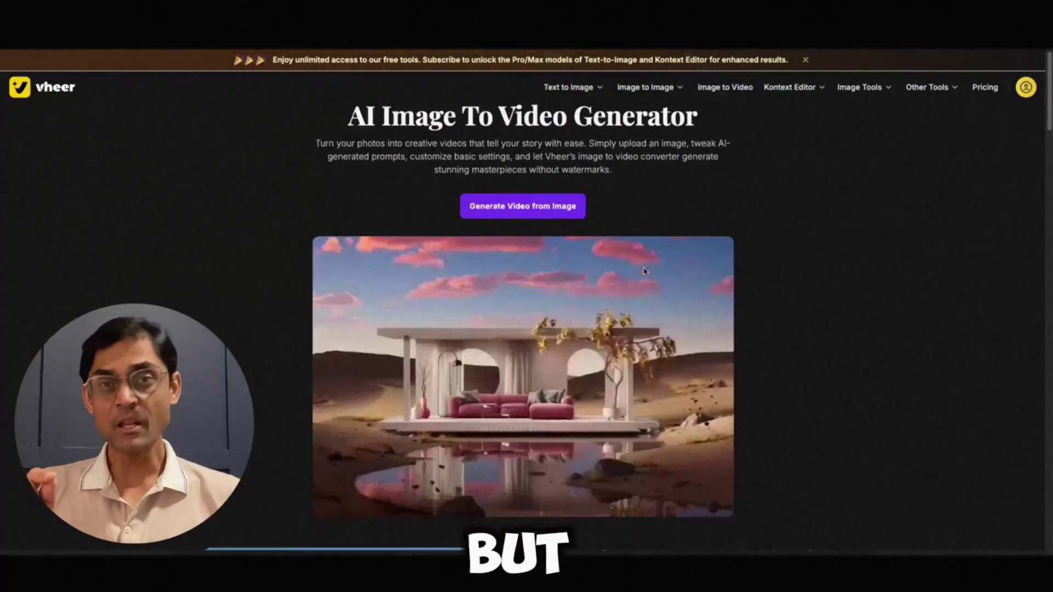
scroll(675, 291, down, 7)
scroll(671, 282, down, 7)
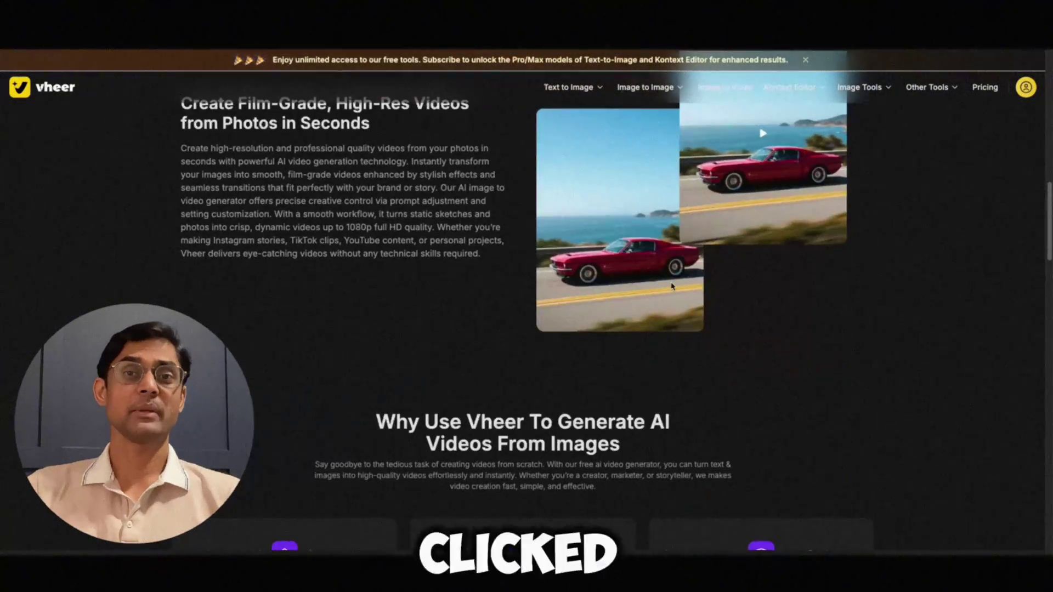
scroll(673, 286, down, 8)
scroll(673, 285, down, 14)
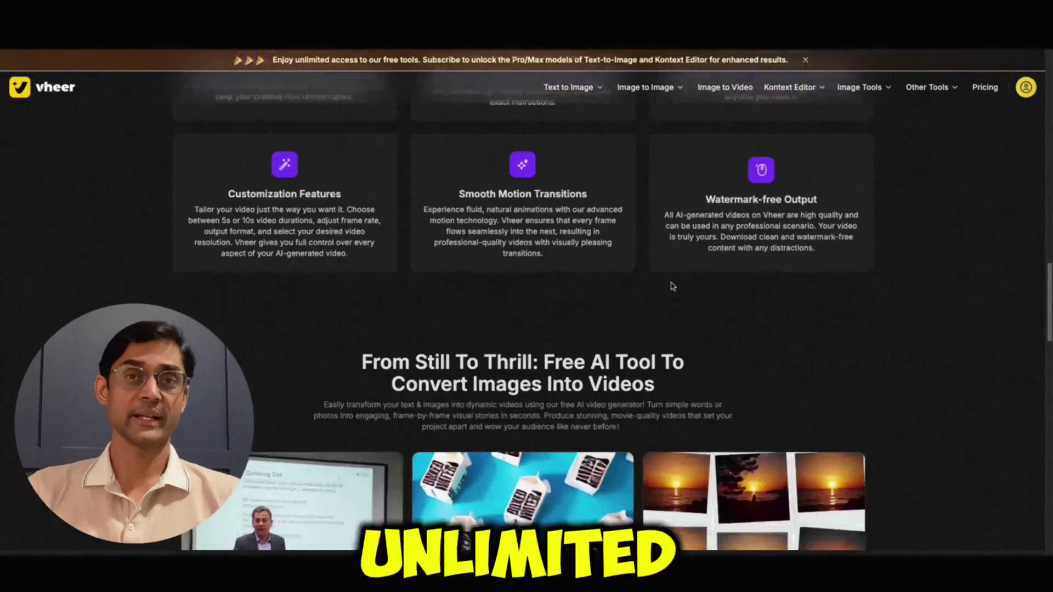
scroll(672, 286, down, 2)
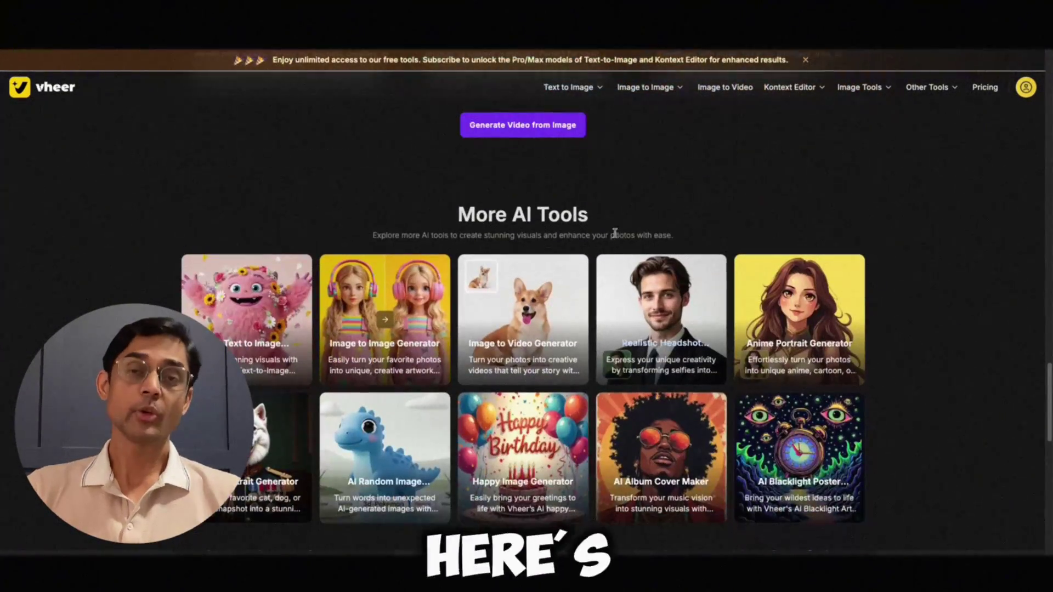
click(529, 133)
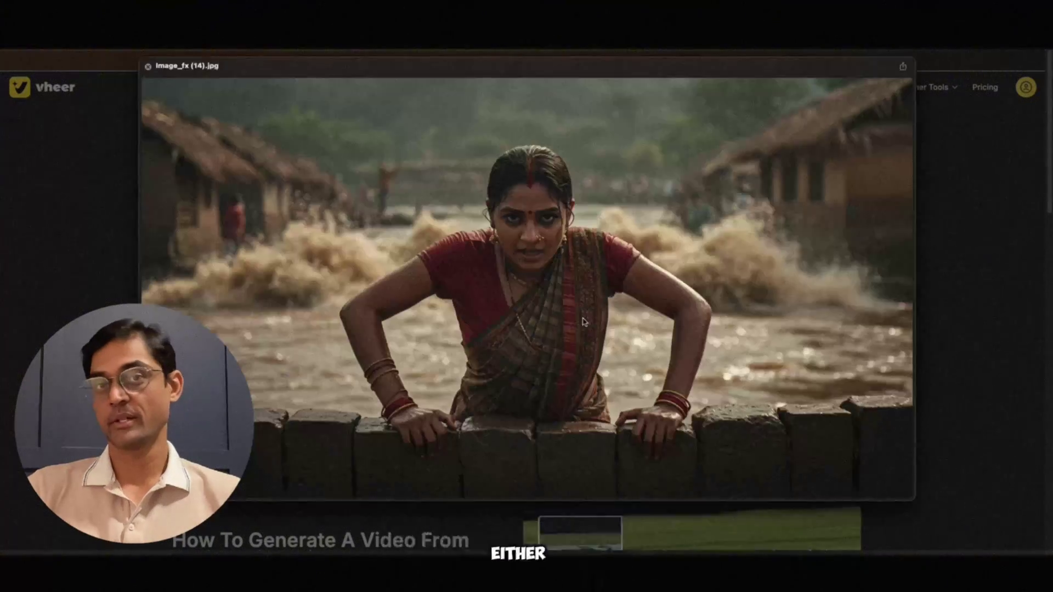
Step: Load Image_fx (14).jpg and paste a camera movement phrase into the video prompt
key(space)
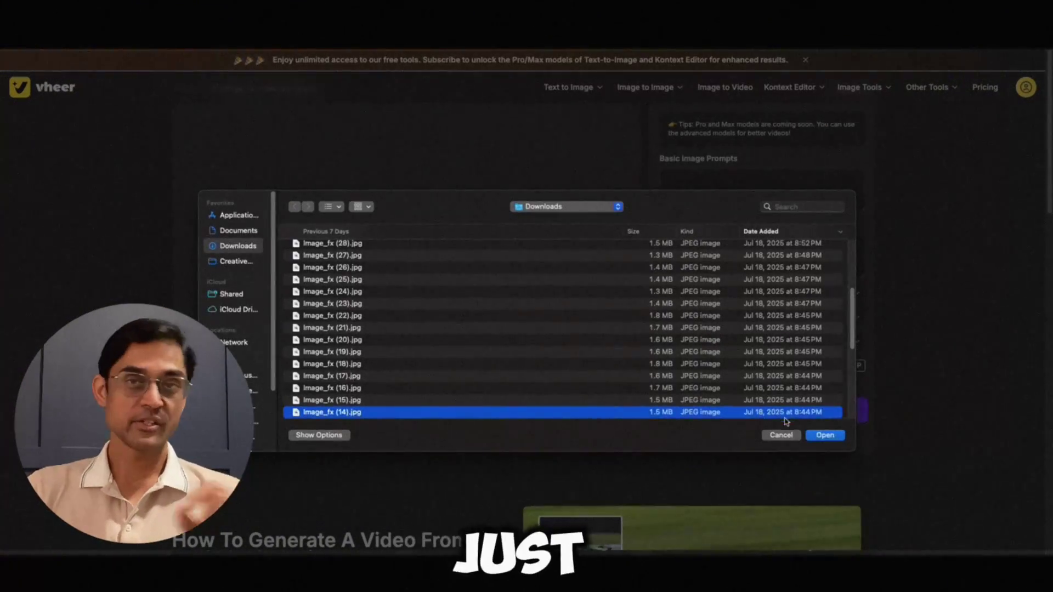
click(826, 435)
drag(741, 162, 647, 159)
click(728, 190)
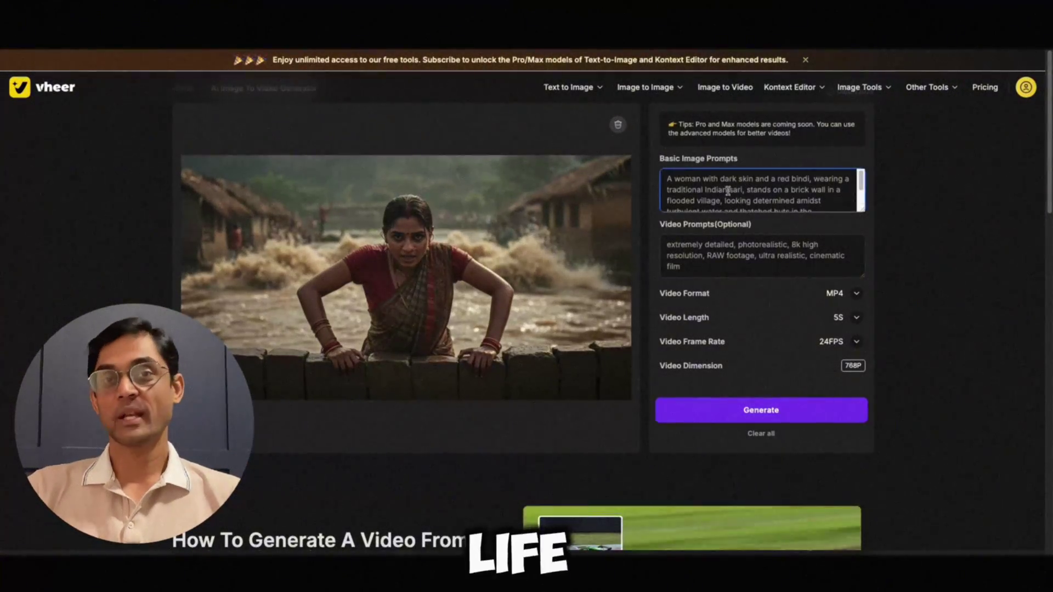
scroll(730, 201, down, 2)
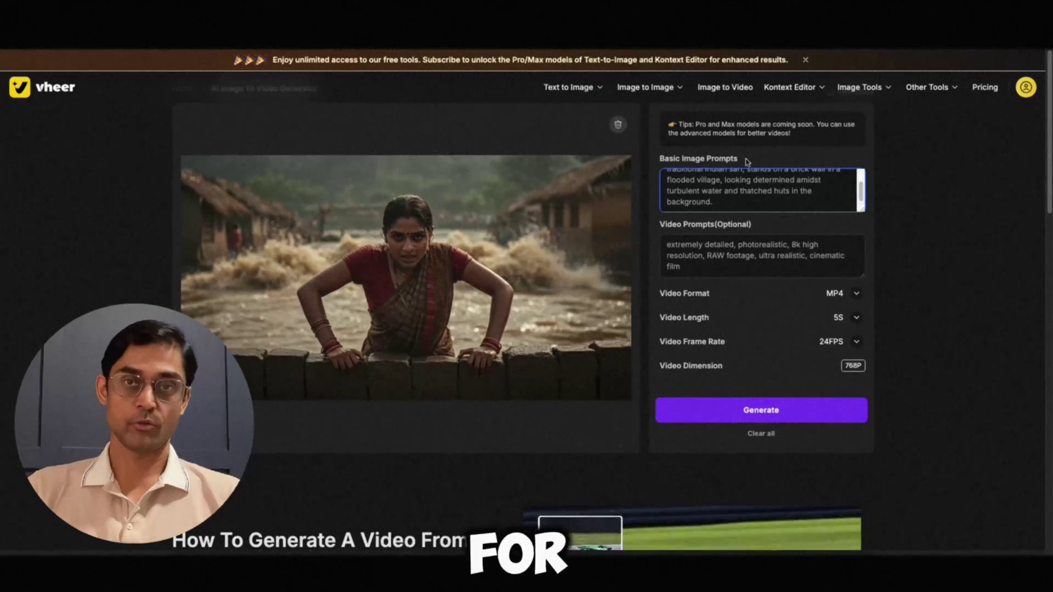
click(699, 266)
text(, camera movement - slow pan across the landscape)
Step: Keep the video settings at MP4, 5 seconds and 24FPS
click(857, 294)
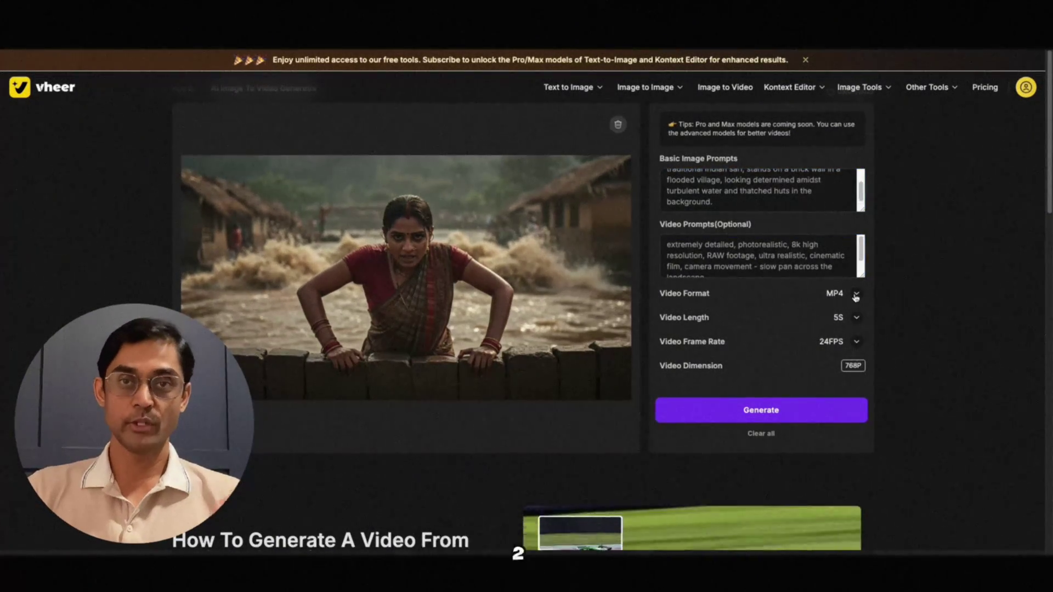
click(750, 327)
click(856, 318)
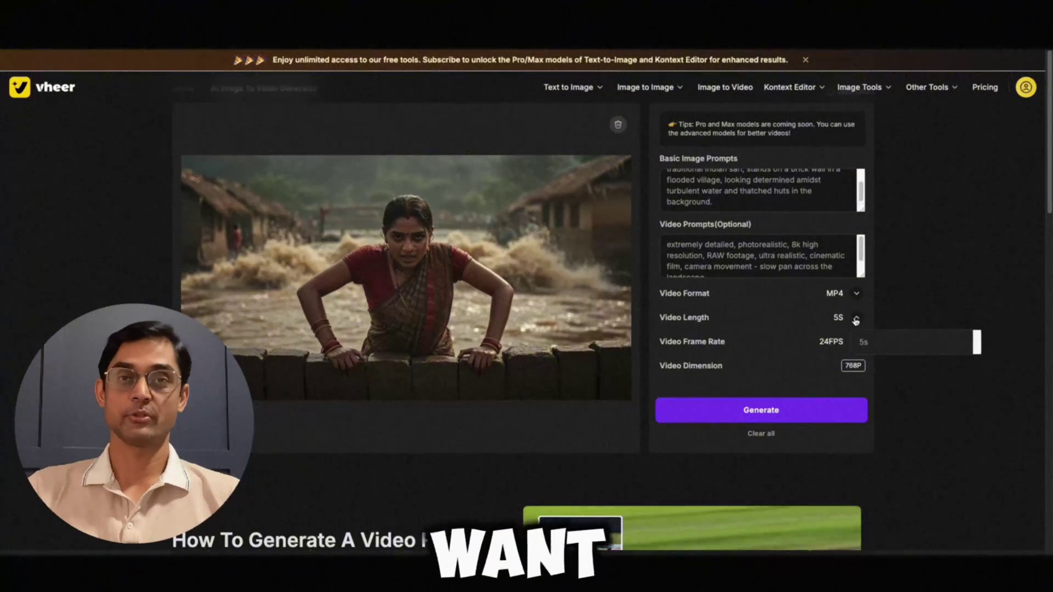
click(900, 346)
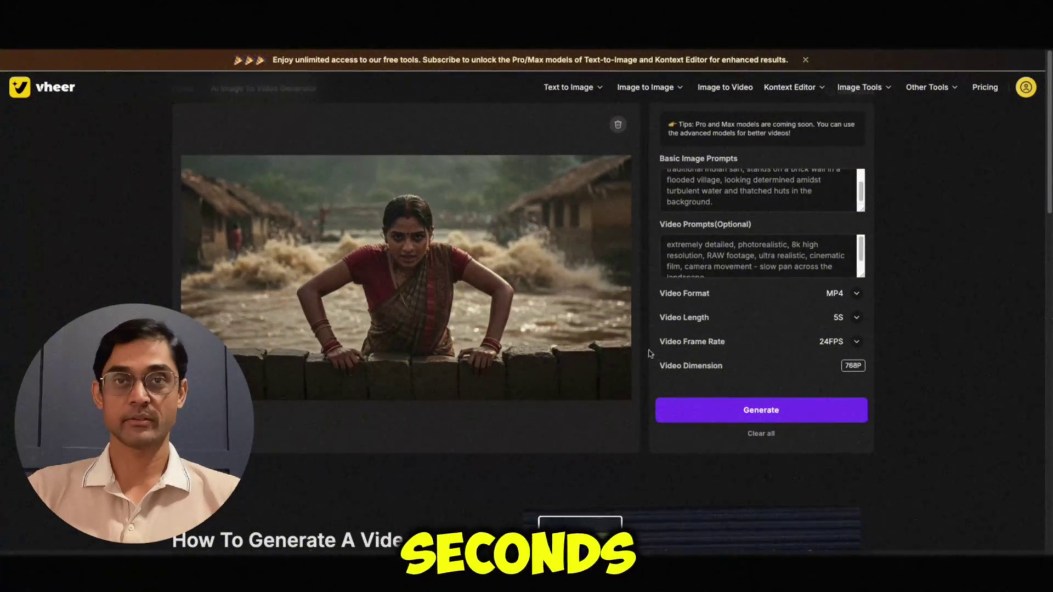
click(858, 342)
click(716, 267)
Step: Insert 'camera movement -' with the slow pan phrase after 'film' and generate the video
key(ctrl+z)
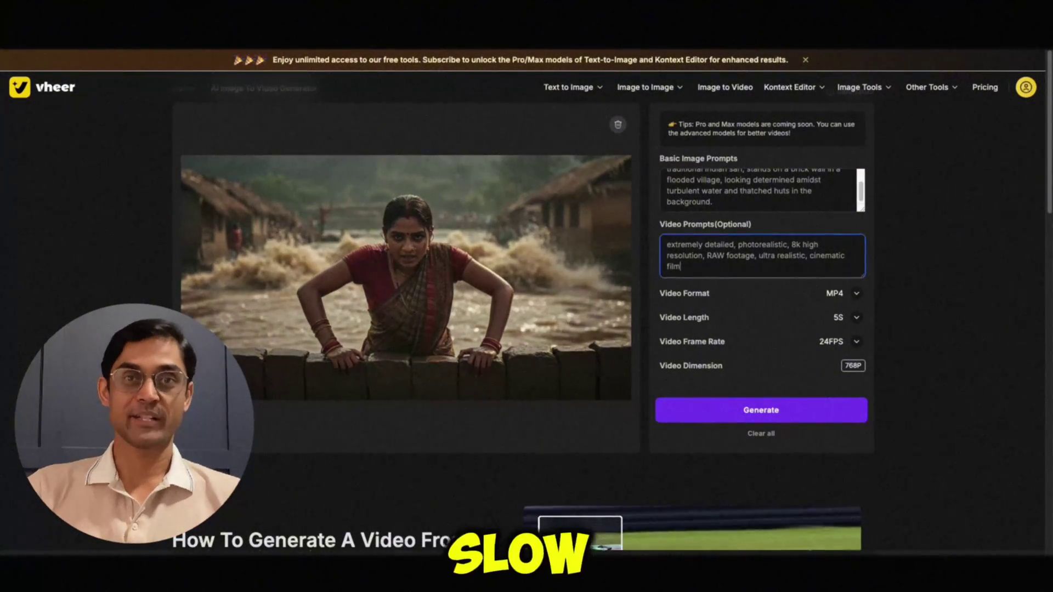
text(slow pan across the landscape)
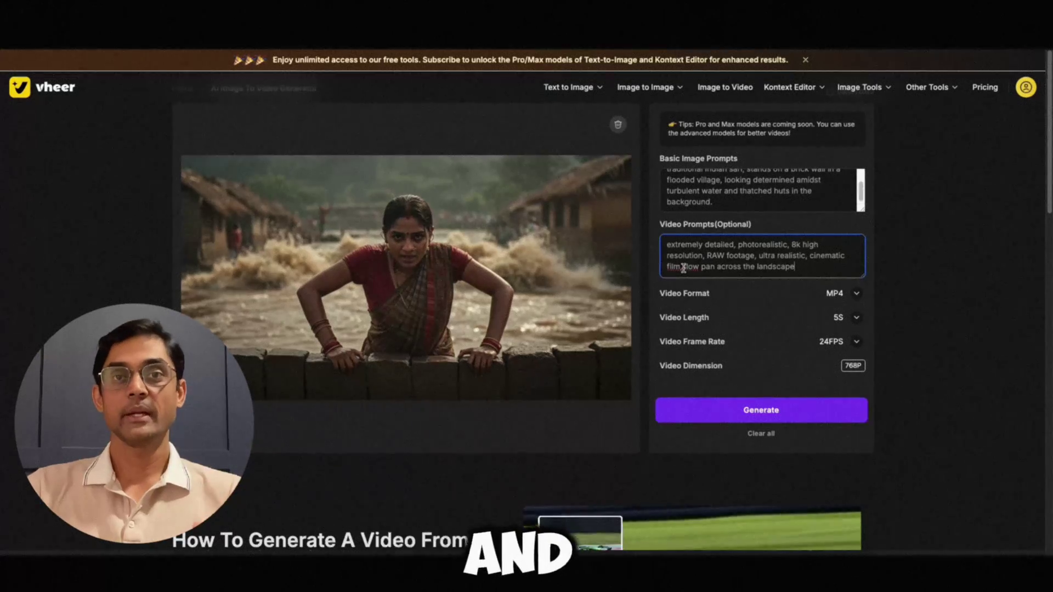
click(683, 267)
text(camera movement -)
click(761, 410)
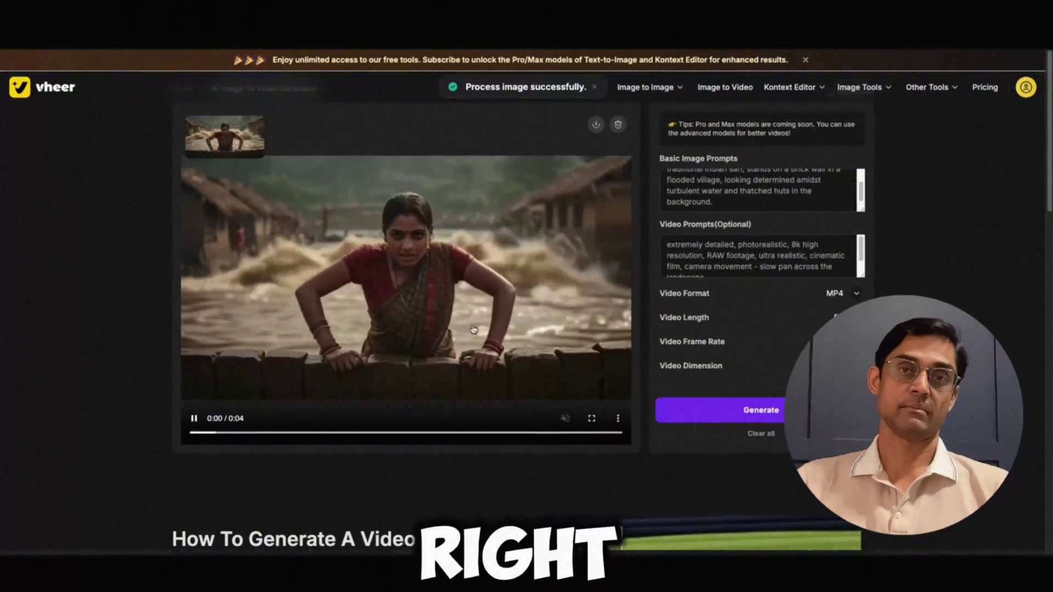
Step: Preview the flood video full screen and download it as Image_fx (14).mp4
click(592, 419)
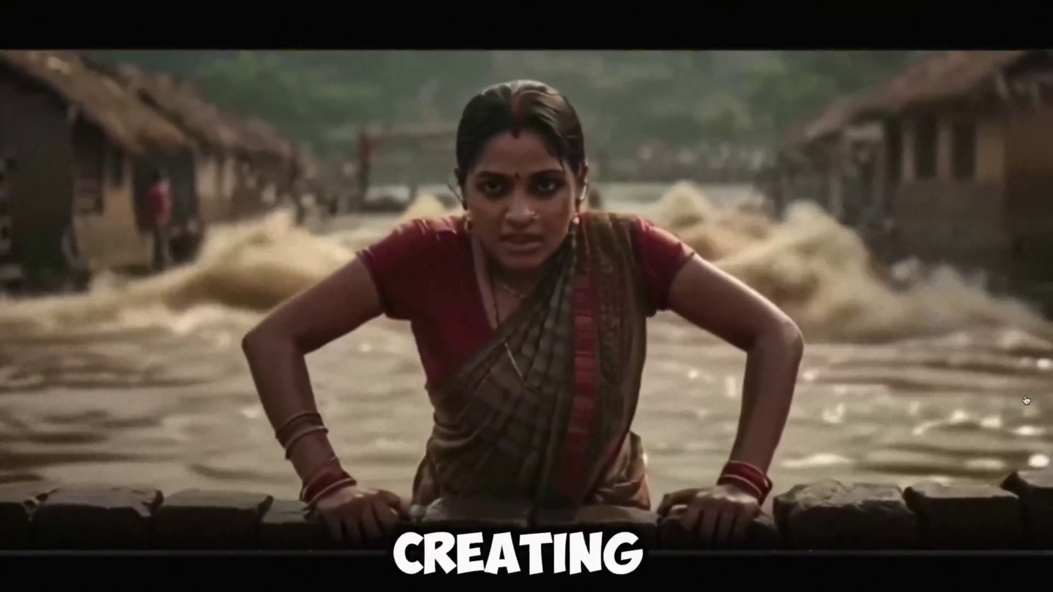
key(Escape)
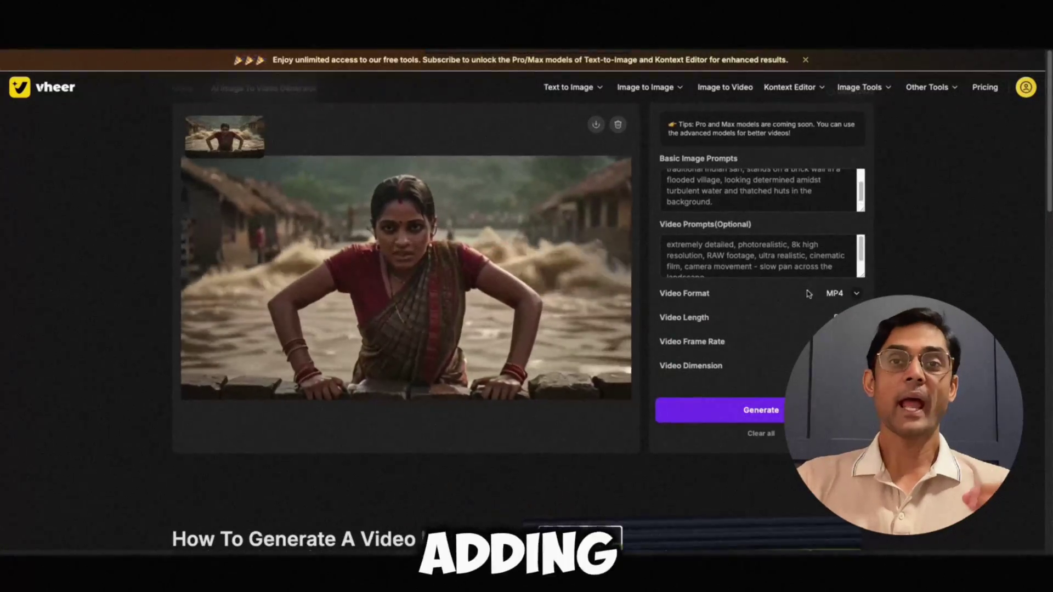
click(596, 126)
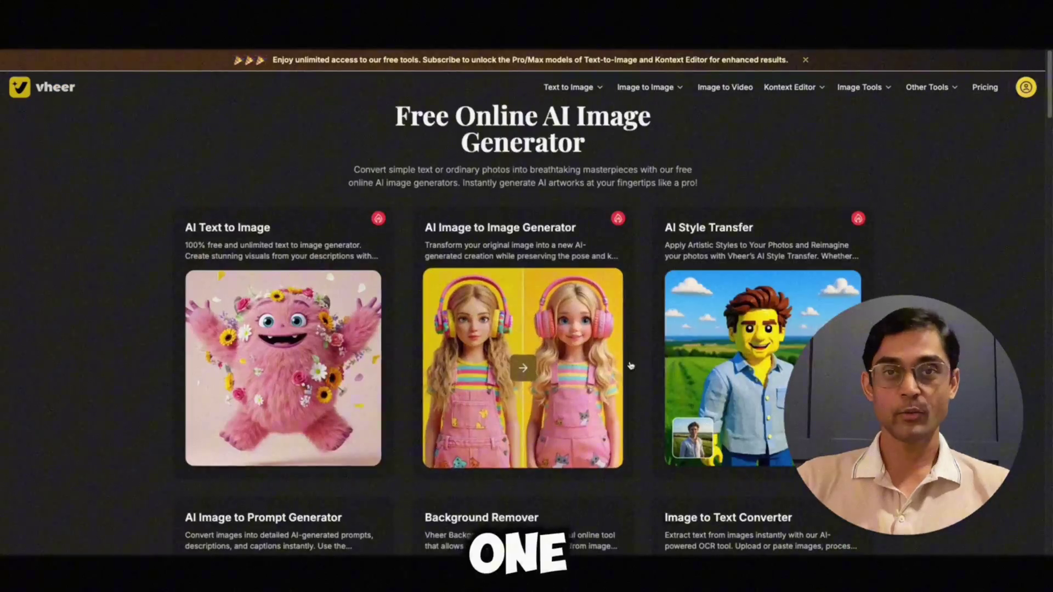
scroll(642, 364, down, 10)
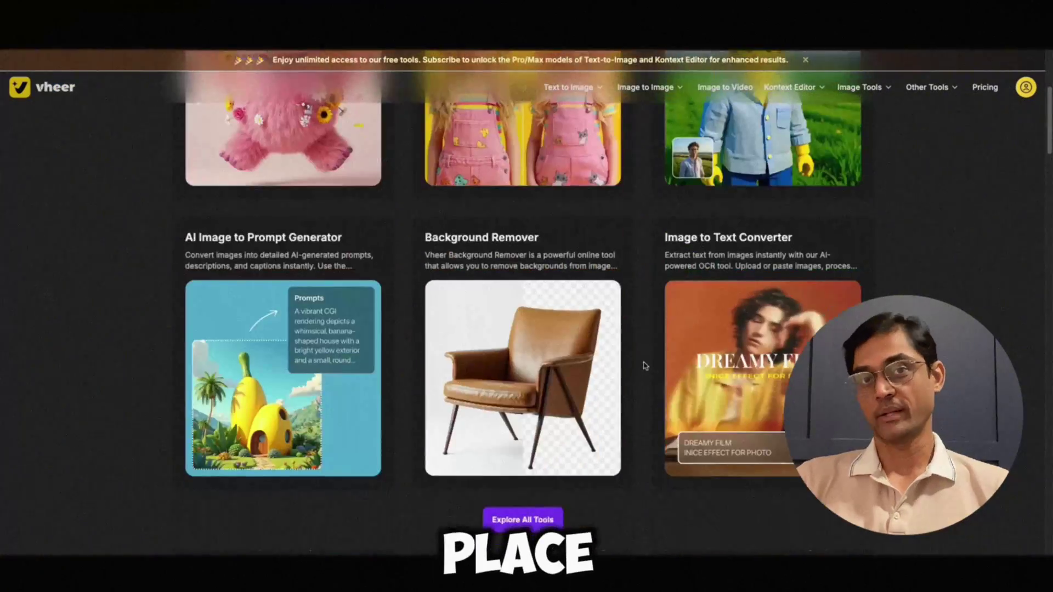
scroll(501, 224, down, 5)
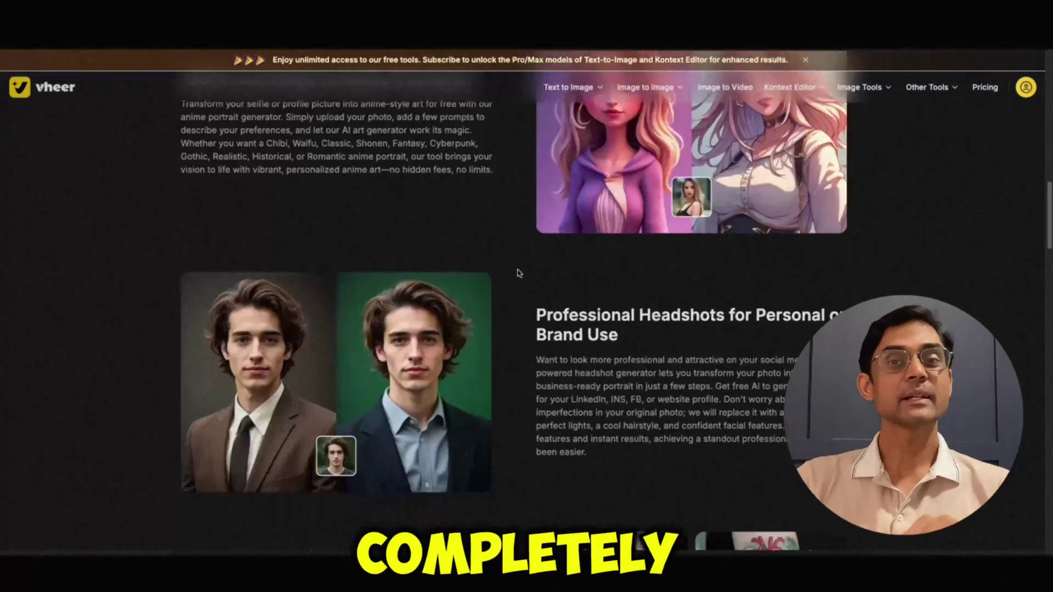